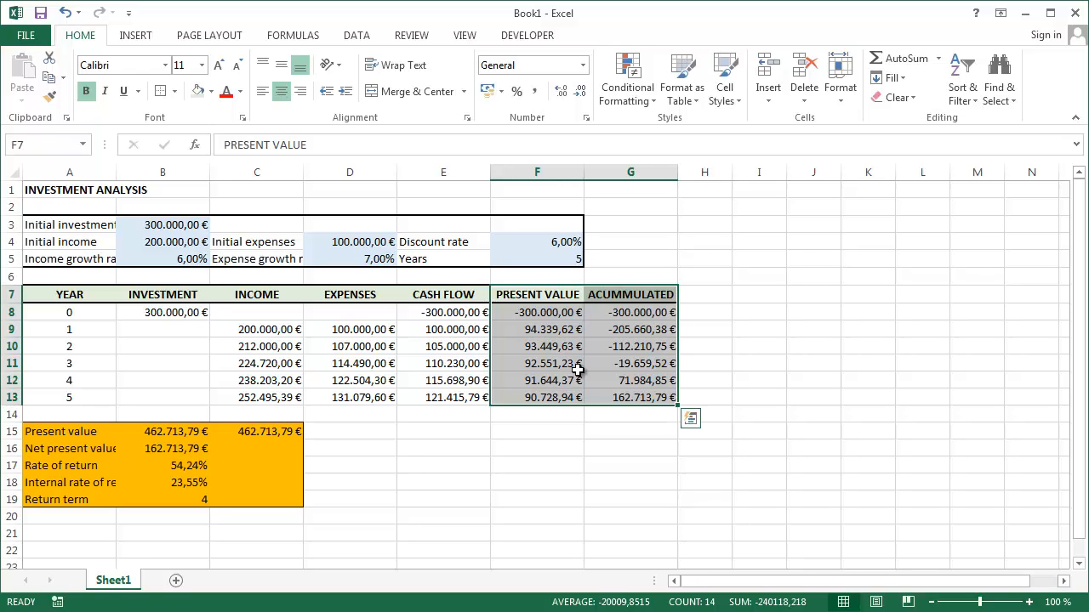
Insert a 2-D line chart with markers from the selected PRESENT VALUE and ACUMMULATED columns
click(140, 38)
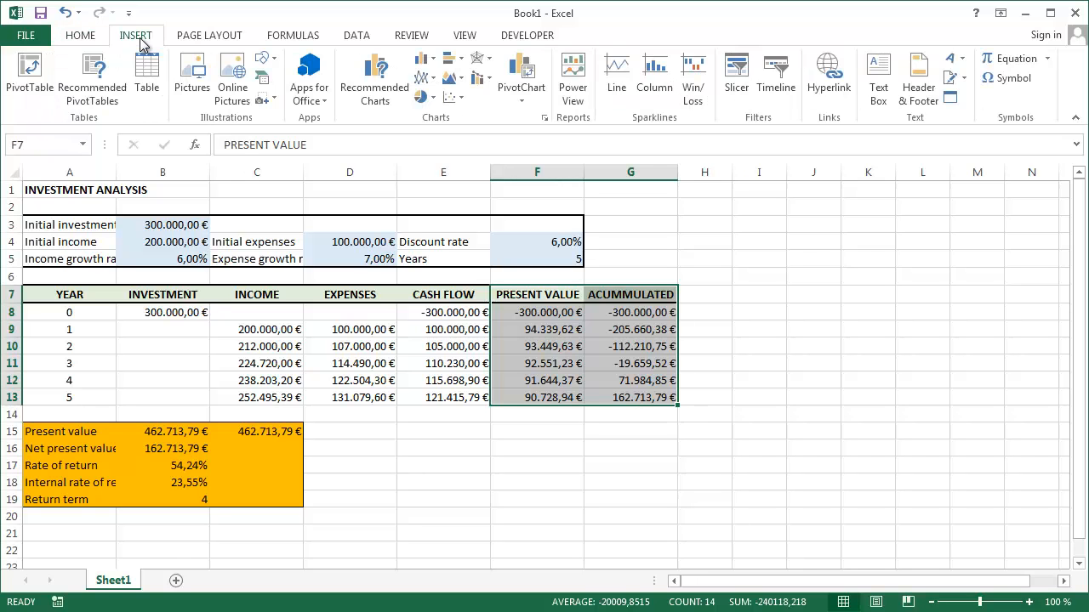
click(431, 80)
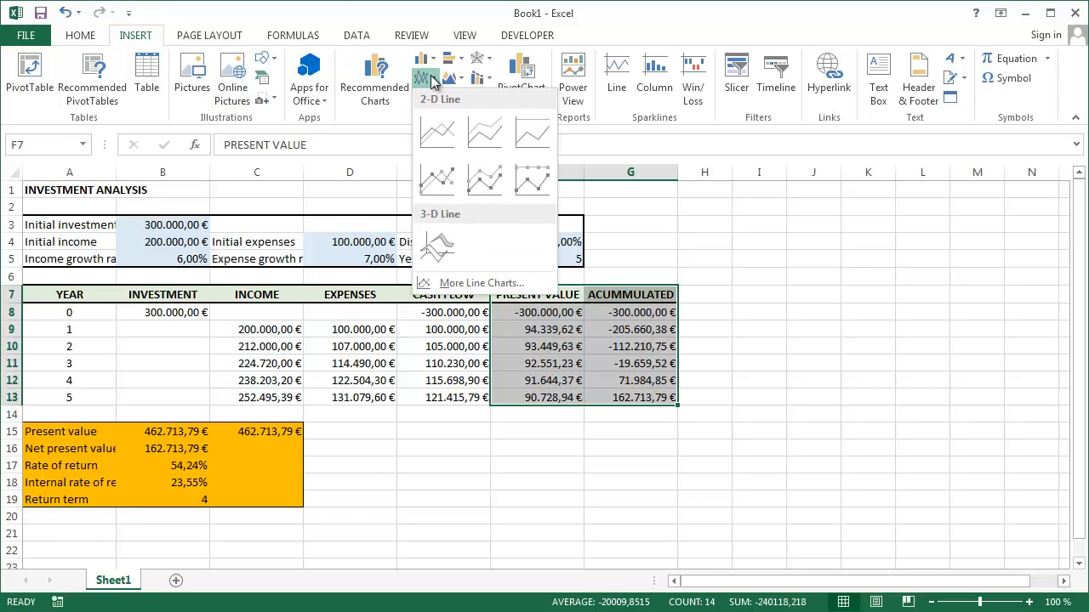
click(438, 177)
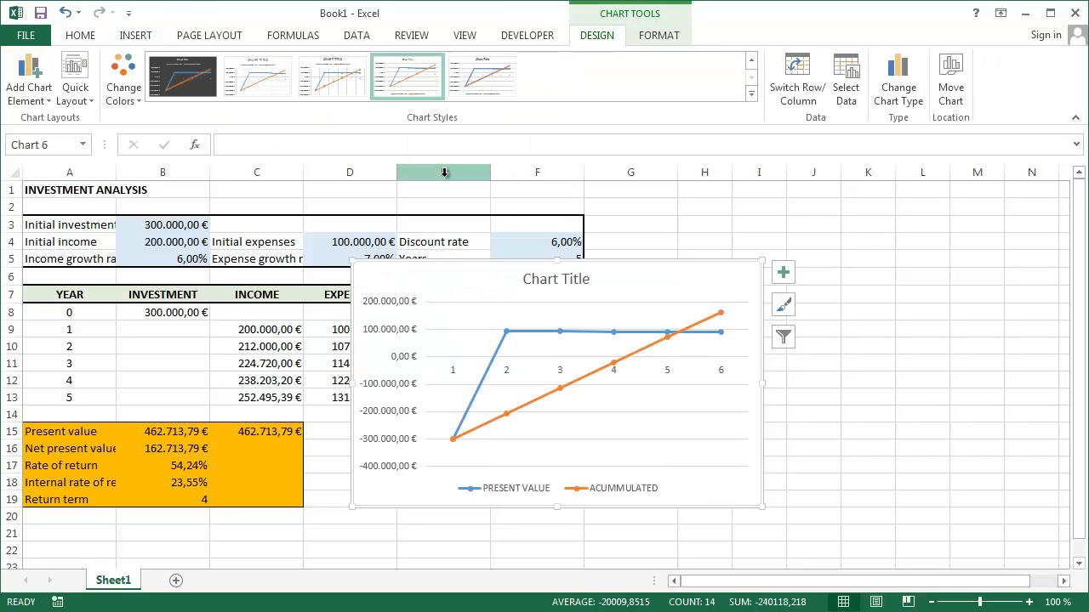
Move the chart directly below the orange results block and enlarge it to span about columns A to G, rows 20 to 35
scroll(860, 409, down, 1)
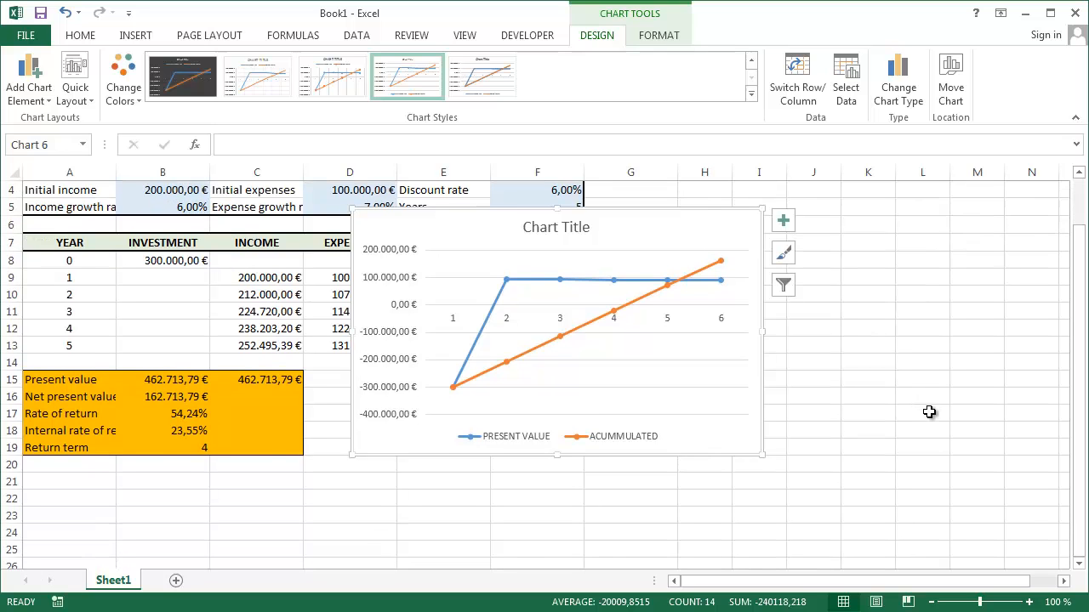
drag(644, 213, 324, 461)
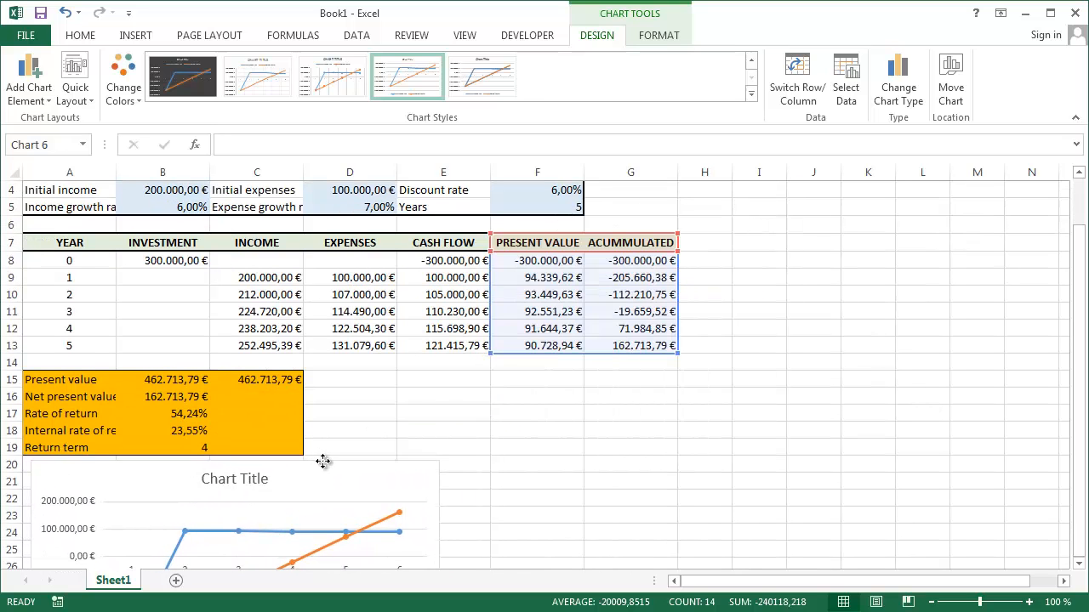
click(695, 481)
scroll(694, 481, down, 5)
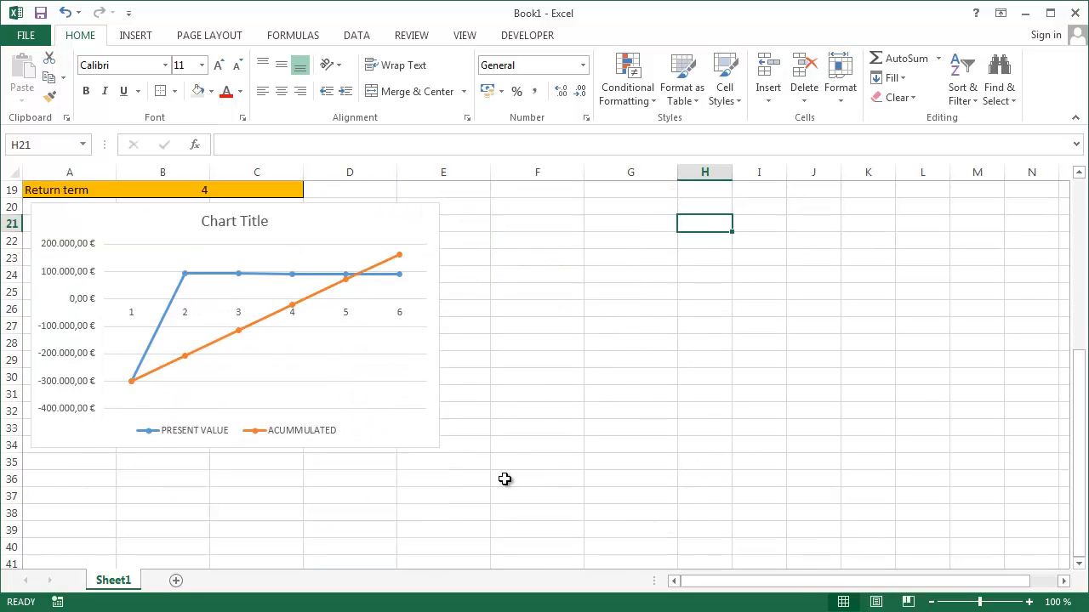
click(438, 450)
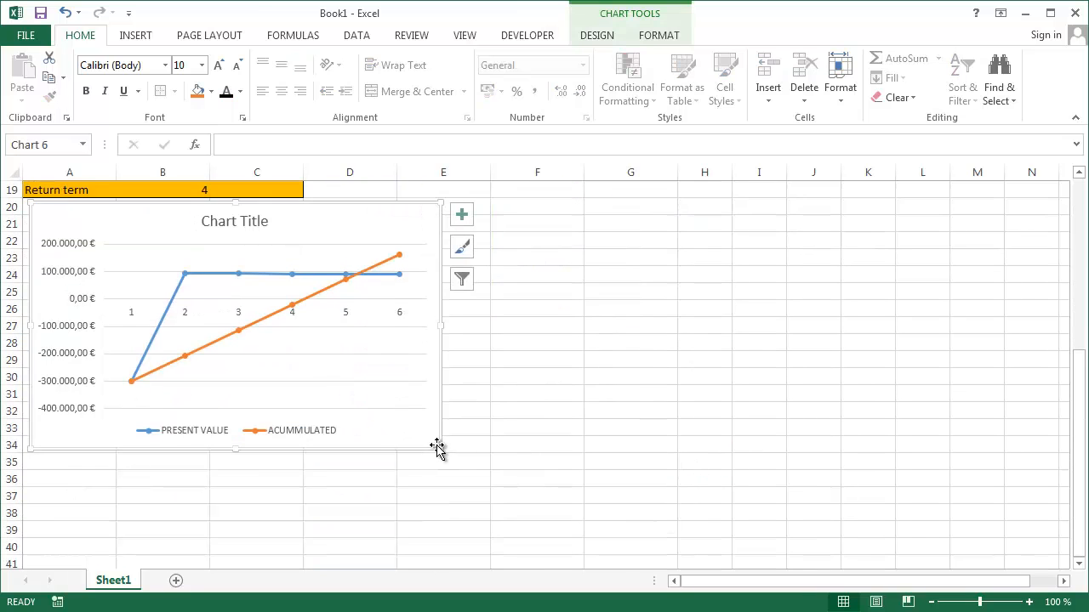
drag(439, 449, 664, 474)
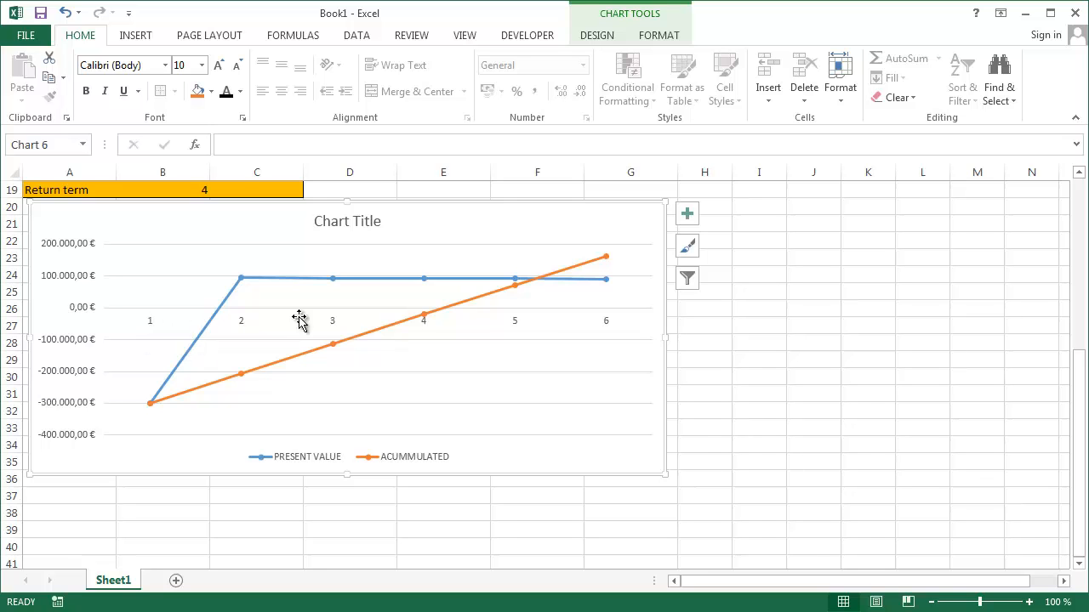
Set the chart's horizontal axis labels to the year values in A8:A13
click(518, 327)
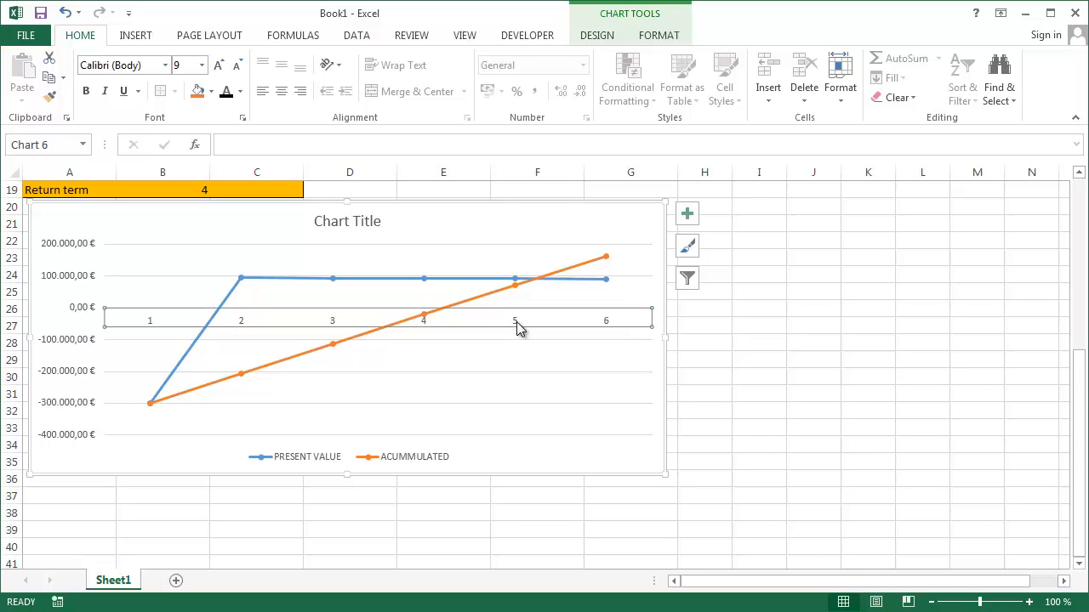
click(595, 36)
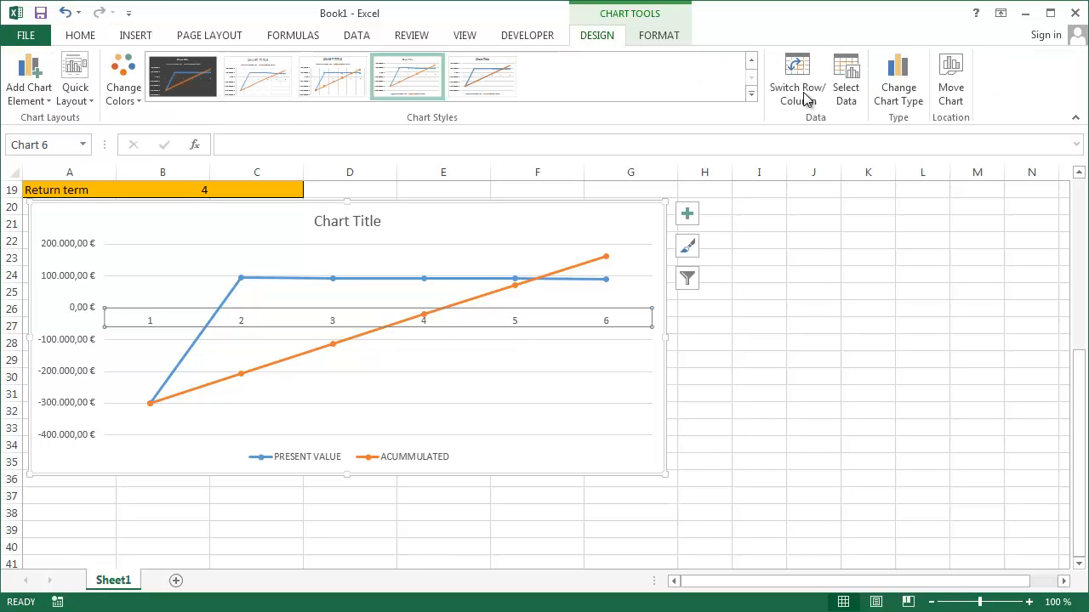
click(847, 94)
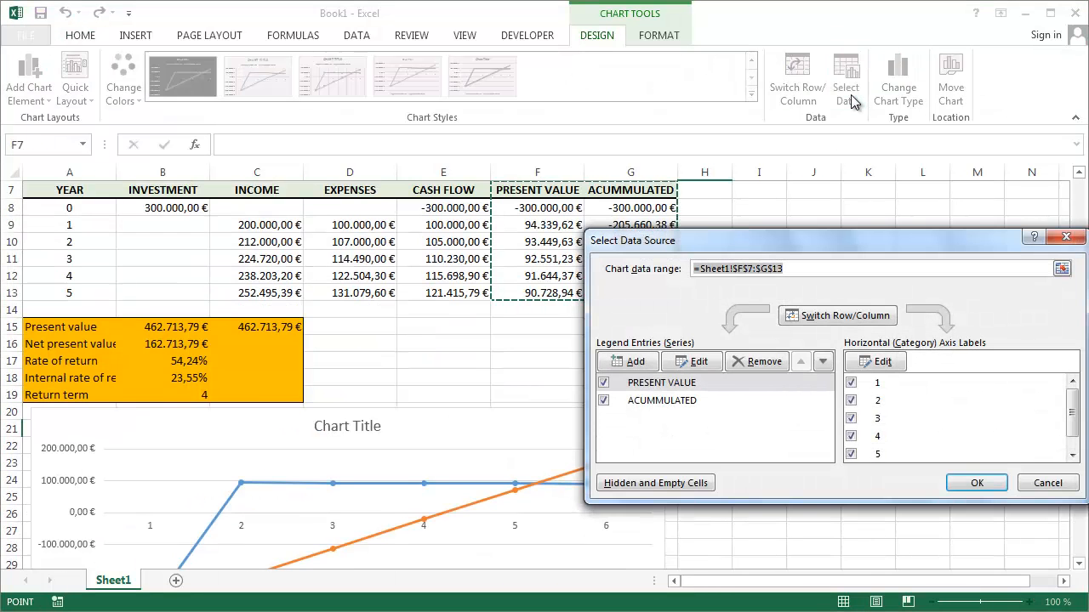
click(878, 371)
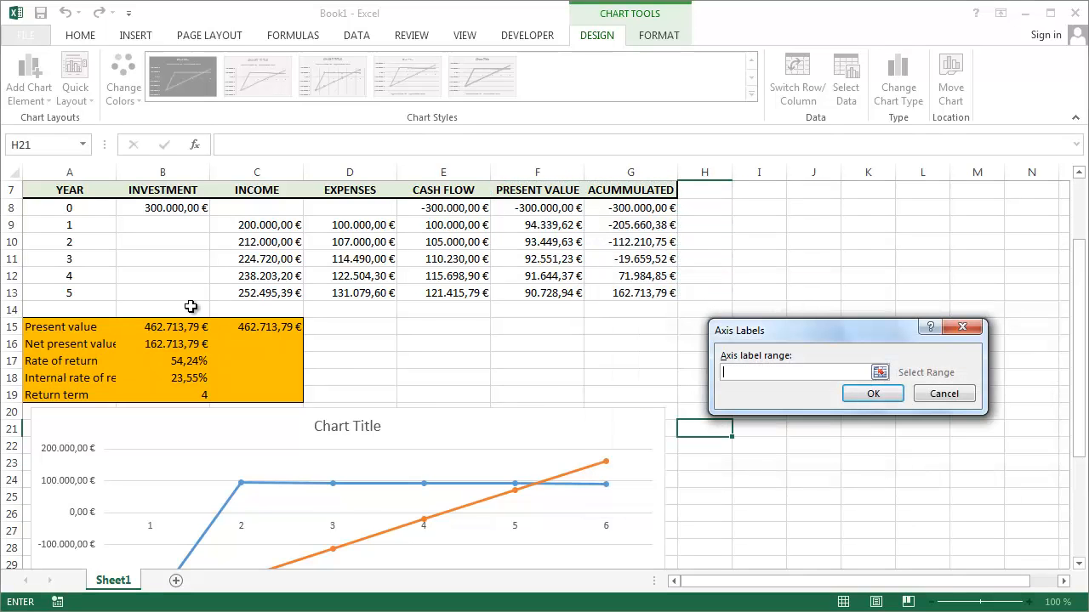
click(94, 211)
drag(93, 211, 95, 292)
click(842, 397)
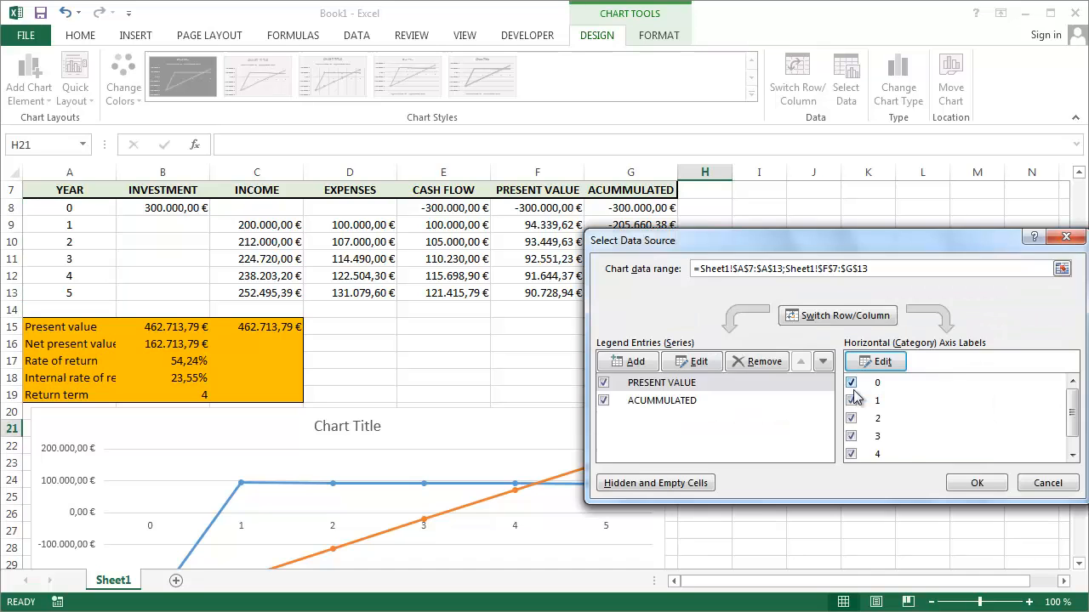
click(974, 483)
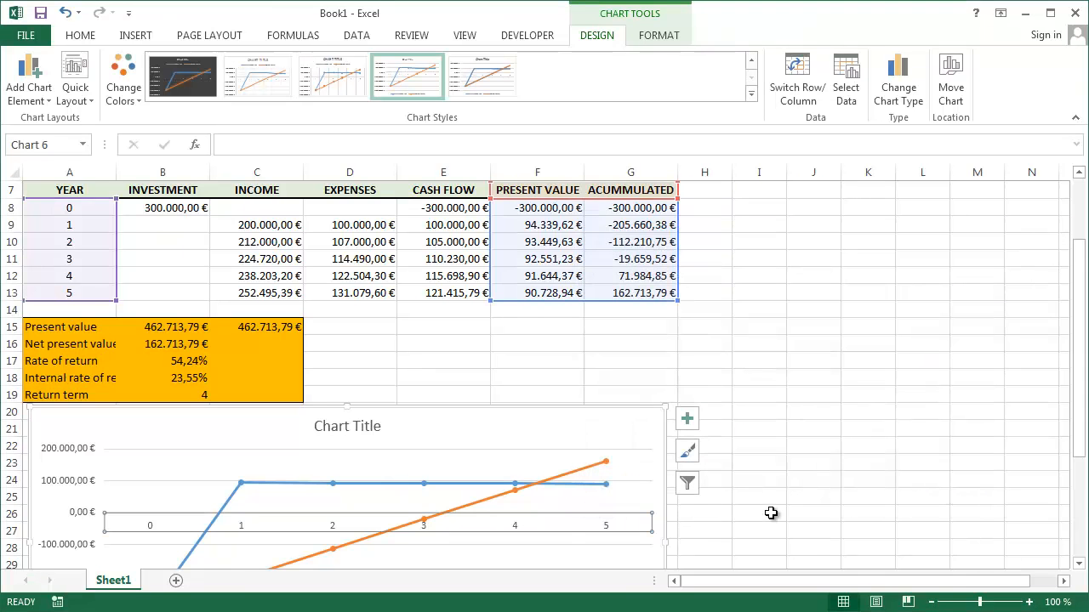
Replace the chart title text with "Investment analysis"
scroll(770, 512, down, 2)
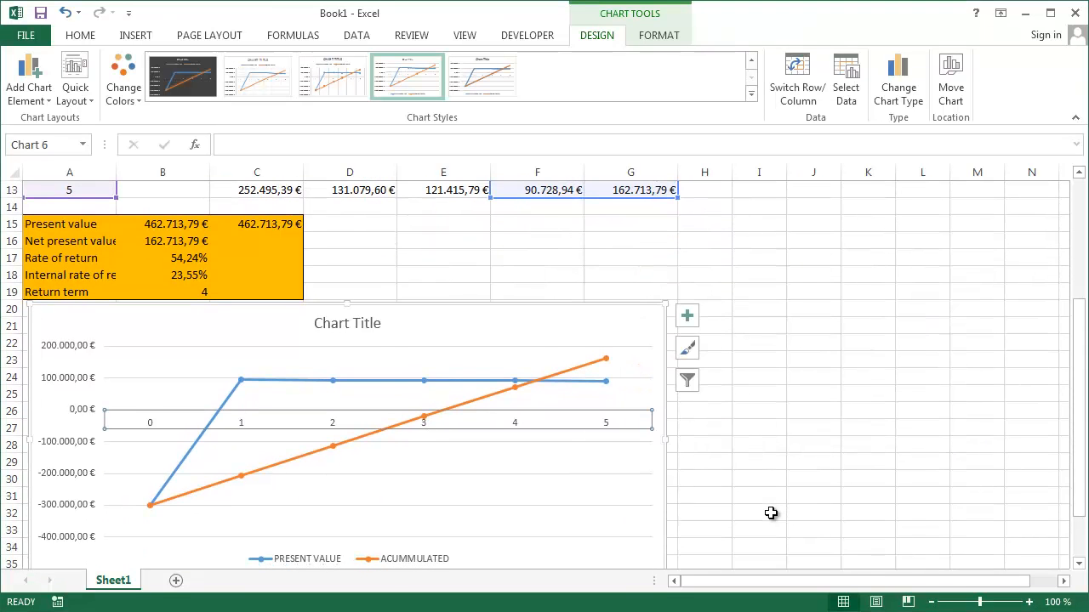
click(354, 322)
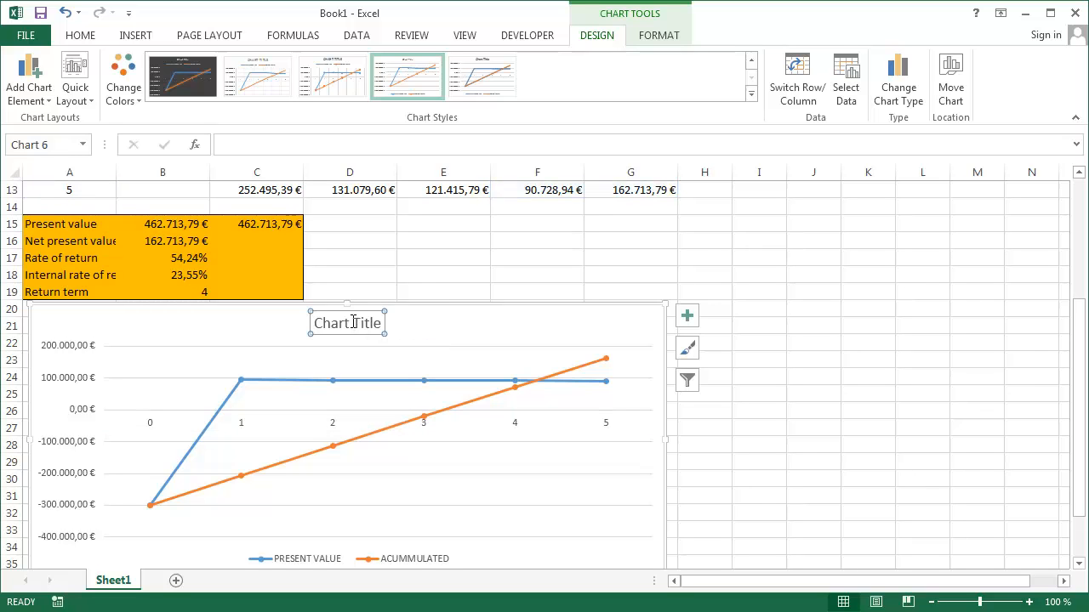
click(354, 322)
key(BackSpace)
key(BackSpace)
key(BackSpace)
key(BackSpace)
key(BackSpace)
key(BackSpace)
key(Delete)
key(Delete)
key(Delete)
key(Delete)
key(Delete)
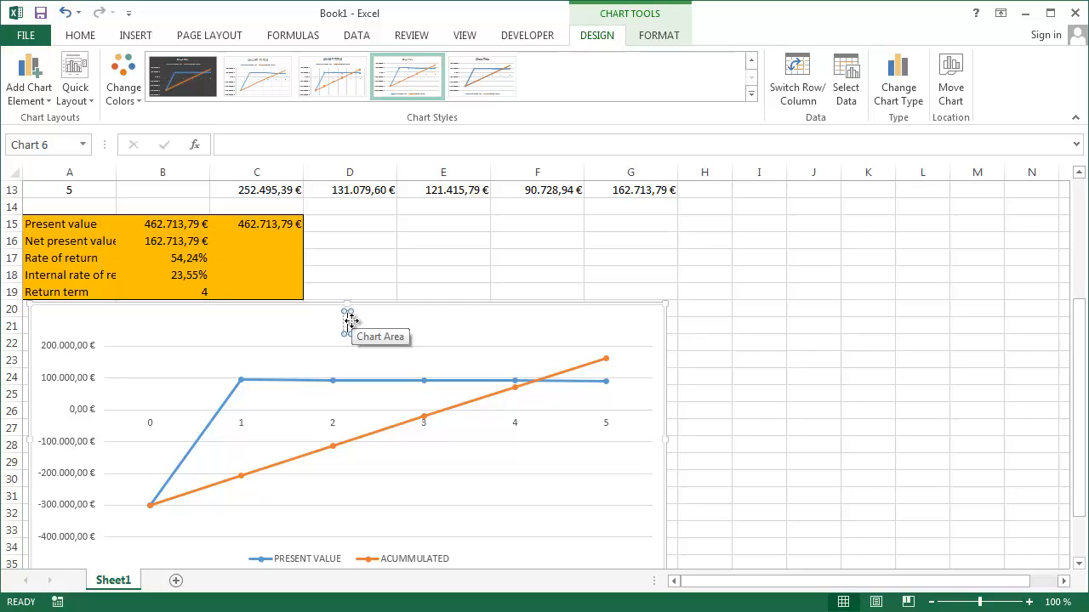
text(Investment)
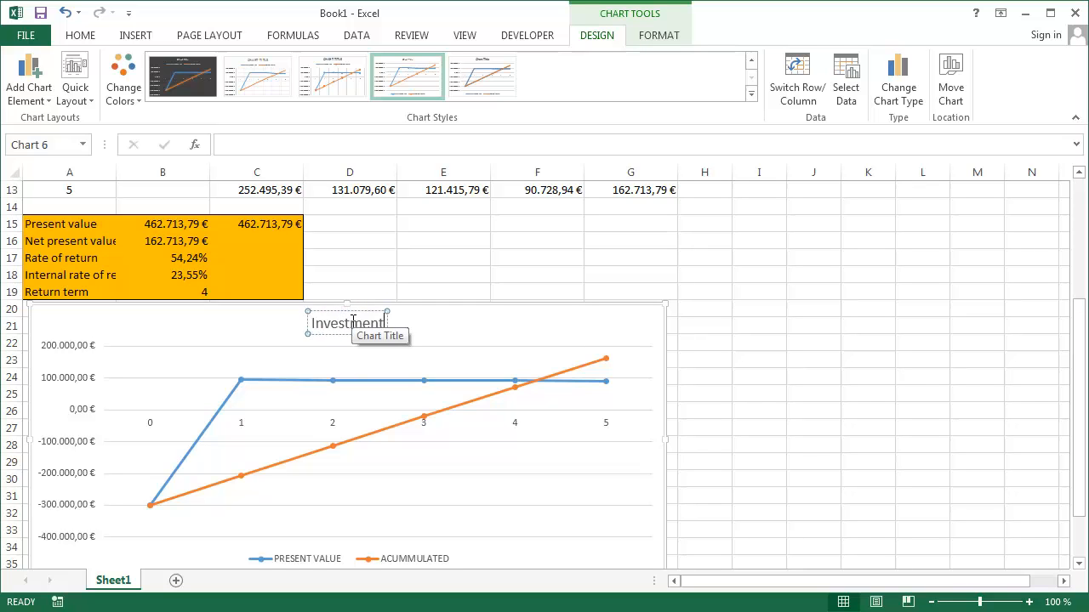
text( analysis)
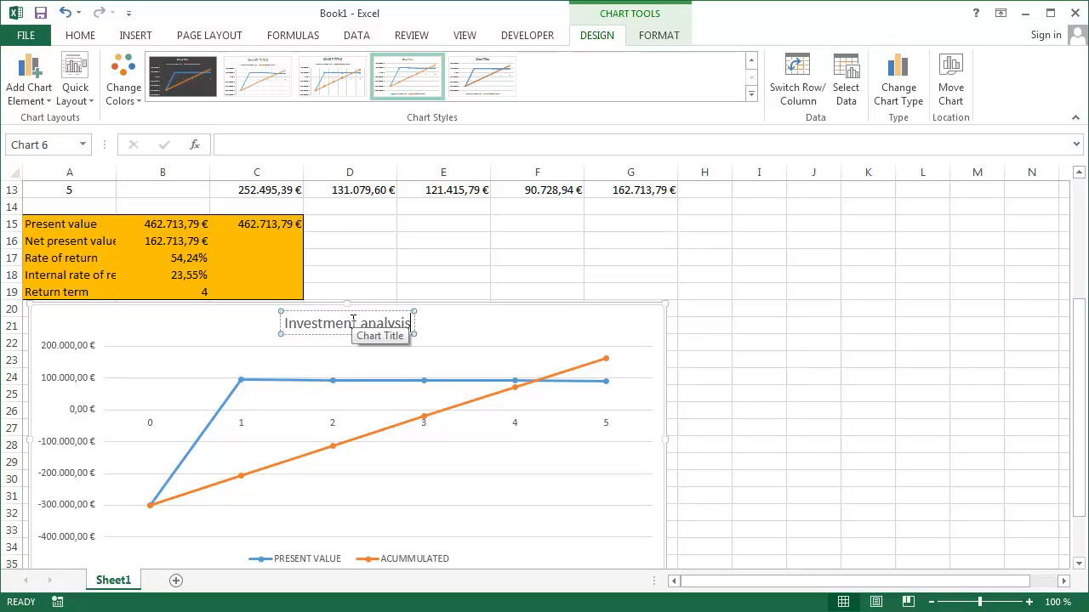
click(737, 394)
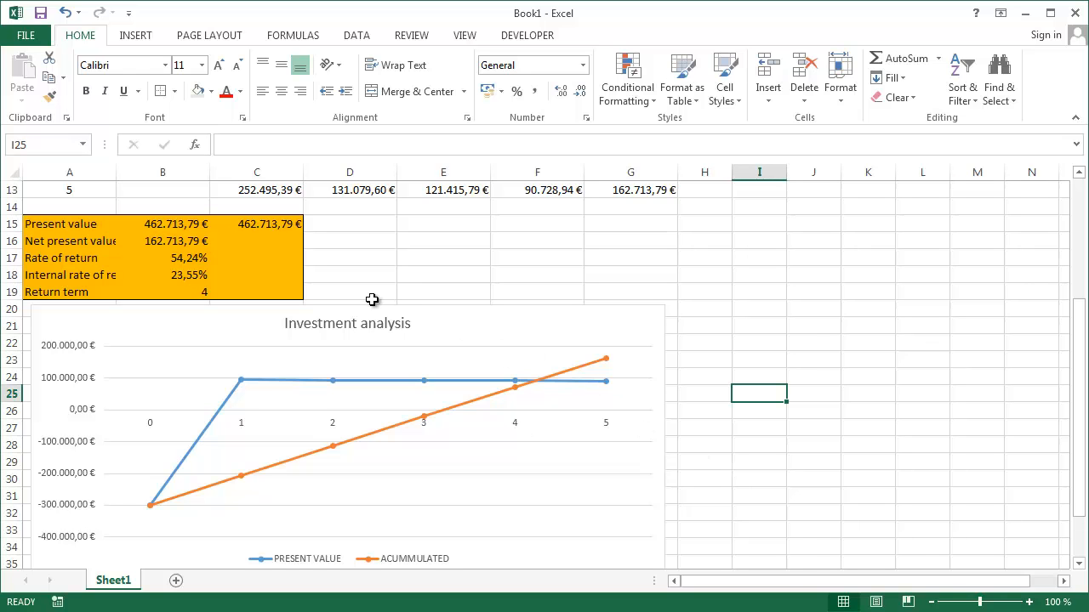
Draw an oval about 0,87 cm high and 0,95 cm wide over the crossing of the two chart lines
click(136, 37)
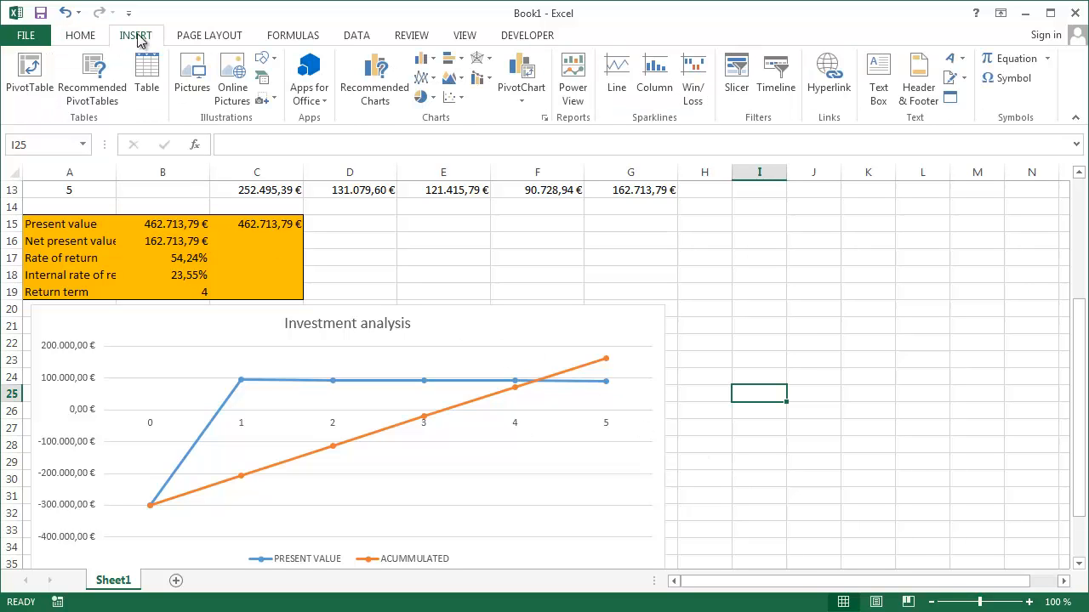
click(274, 65)
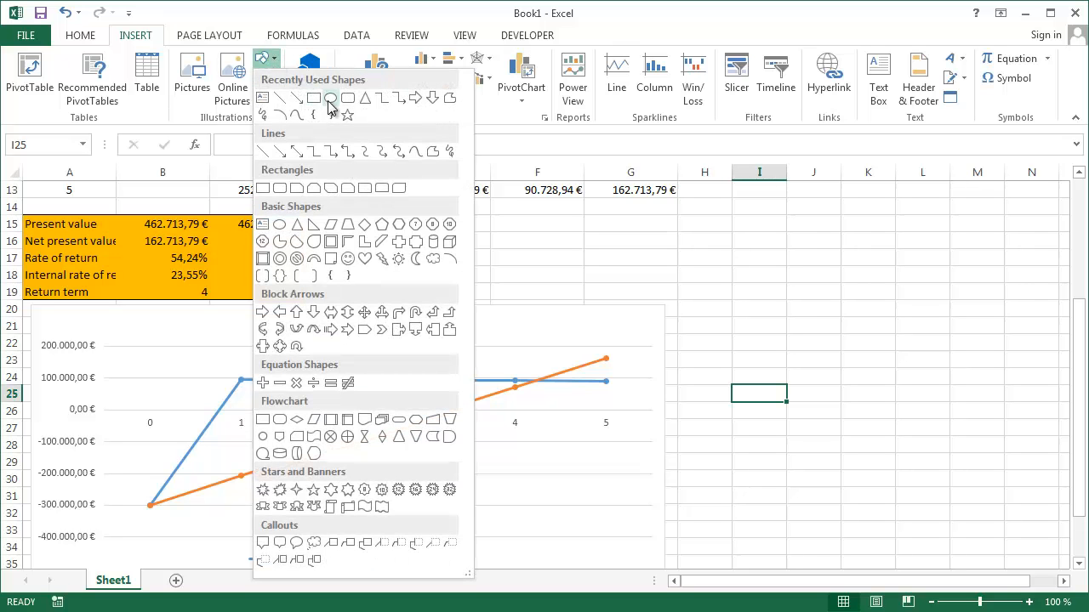
click(330, 100)
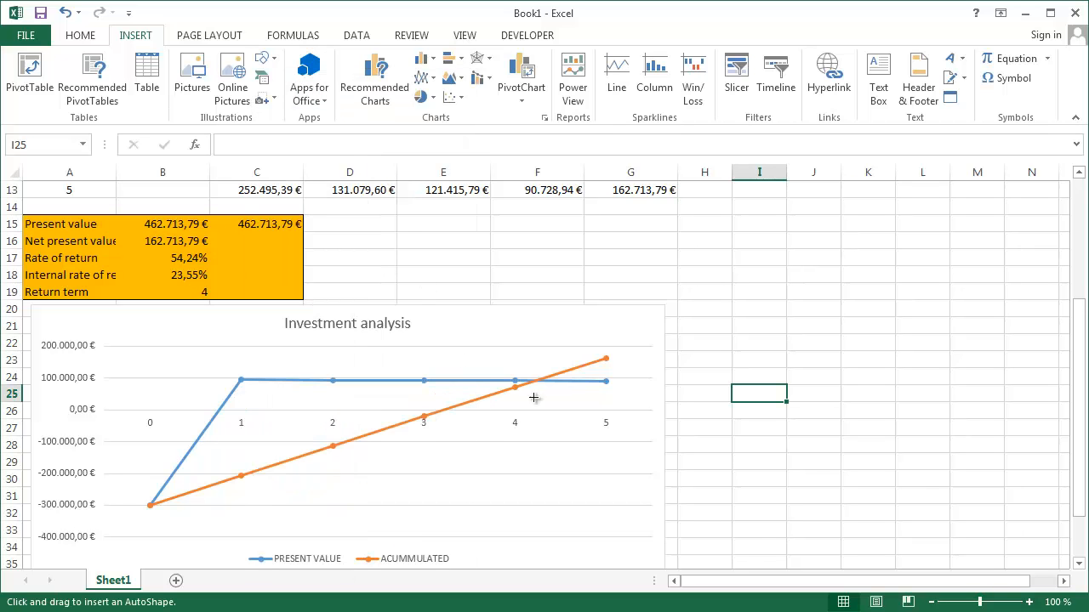
drag(520, 367, 551, 394)
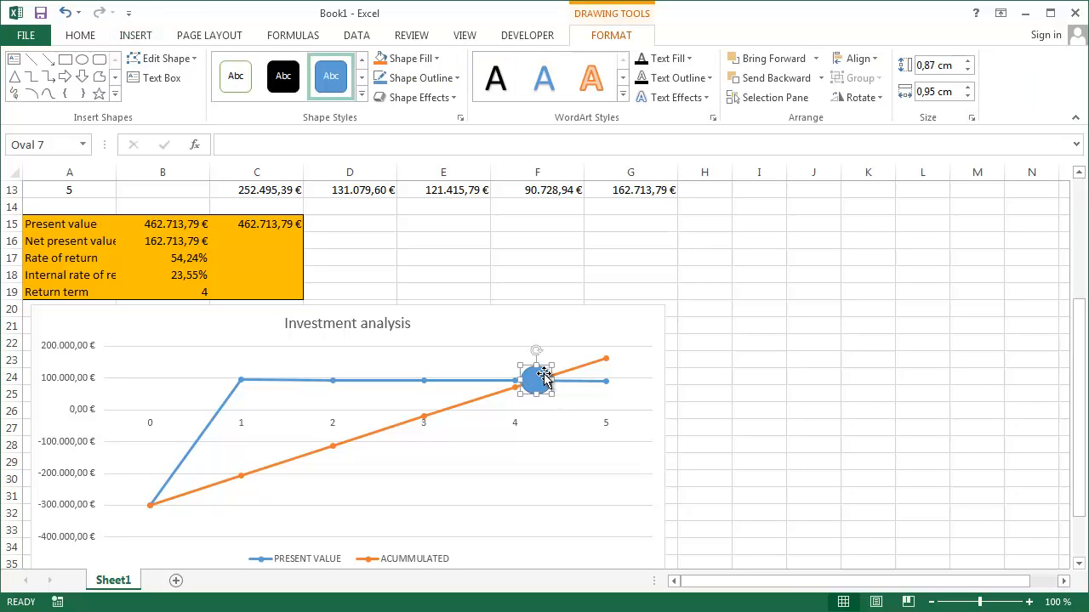
Set the oval's solid fill transparency to 70 %
right_click(544, 377)
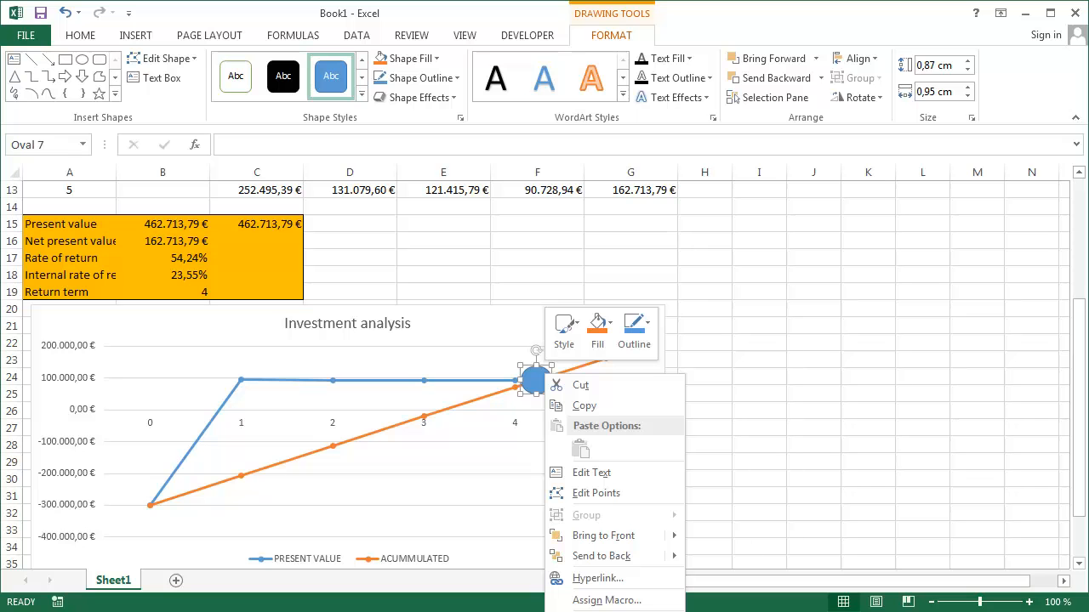
click(609, 611)
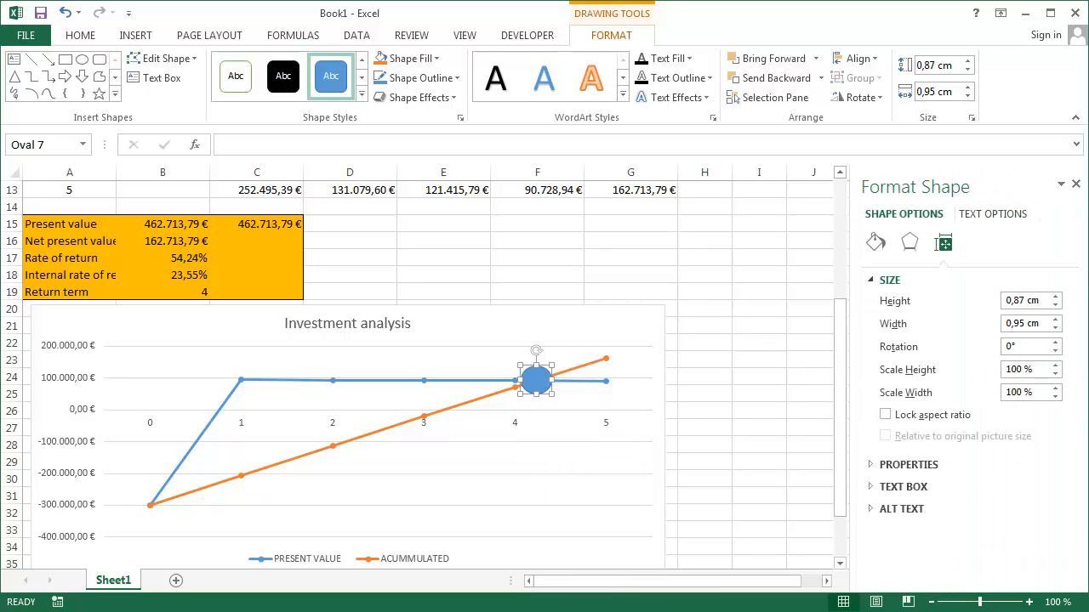
click(872, 243)
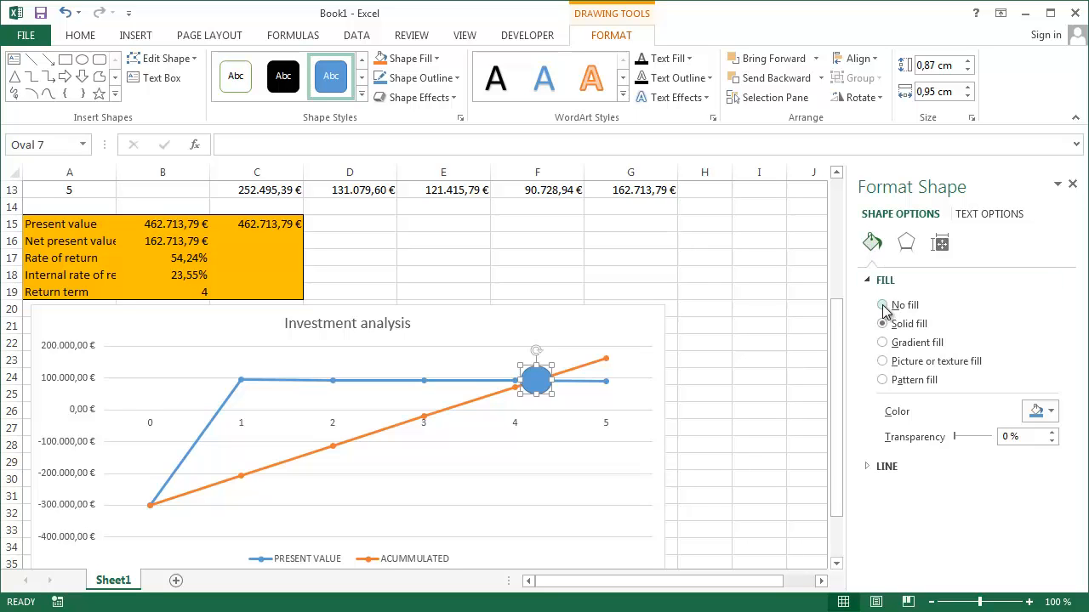
click(1053, 434)
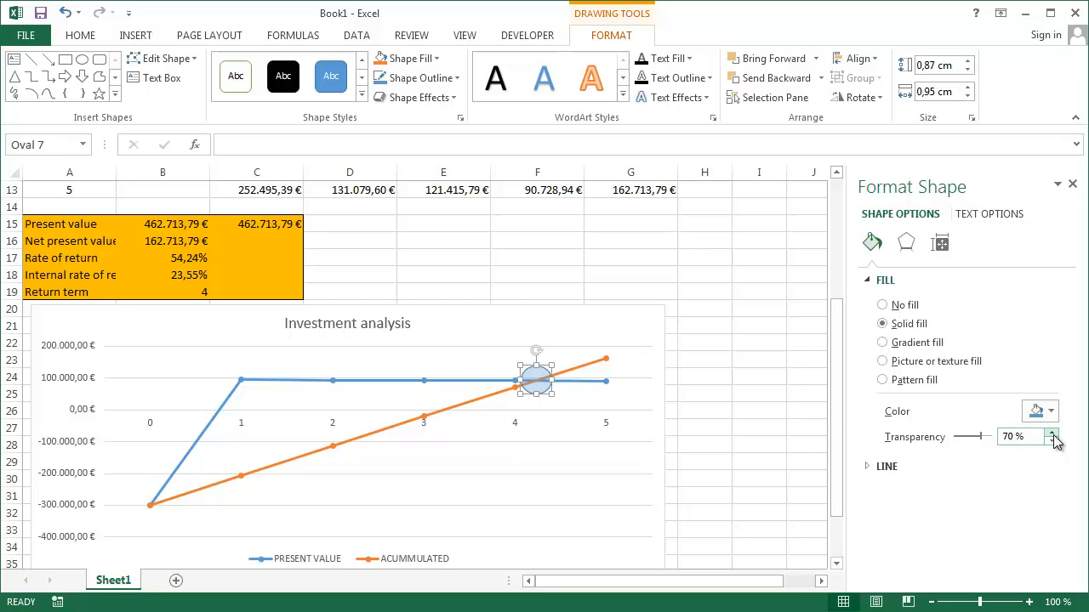
click(733, 394)
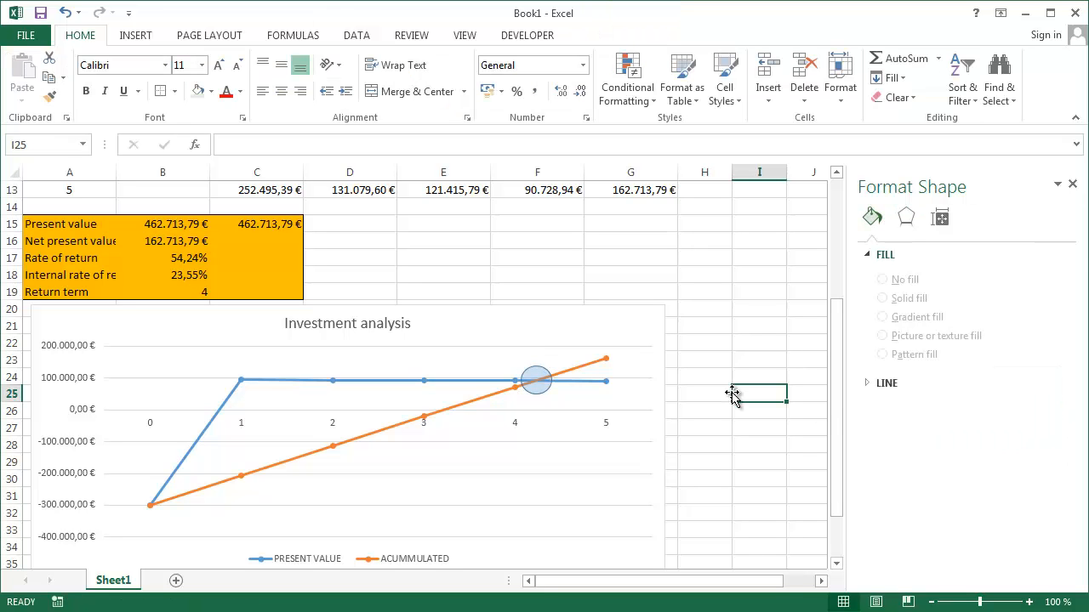
Draw a rounded rectangle about 1,38 cm high and 3,63 cm wide on the chart, below the oval
click(143, 42)
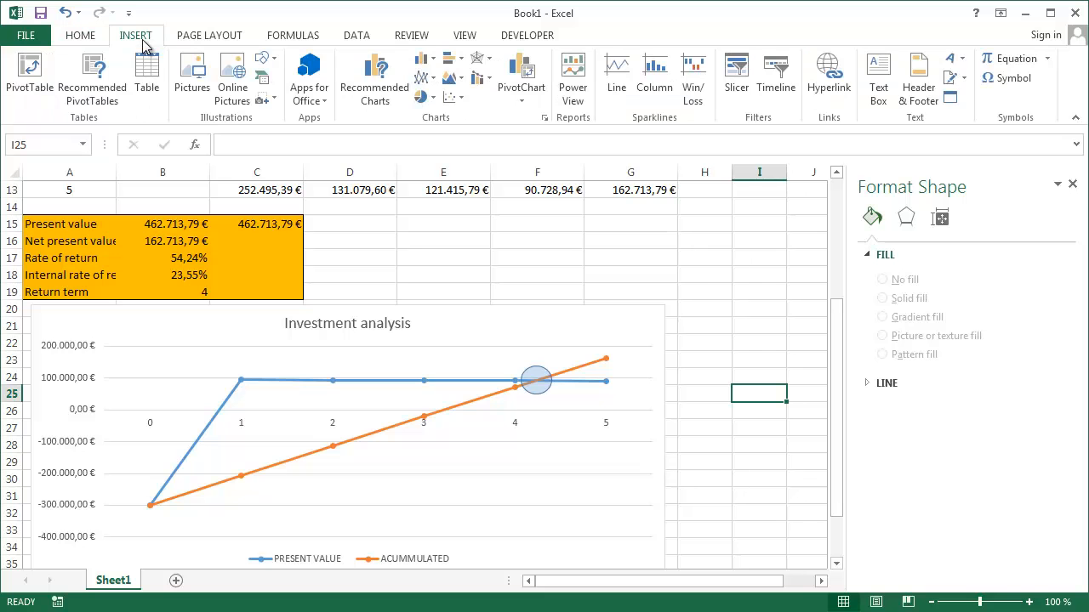
click(276, 62)
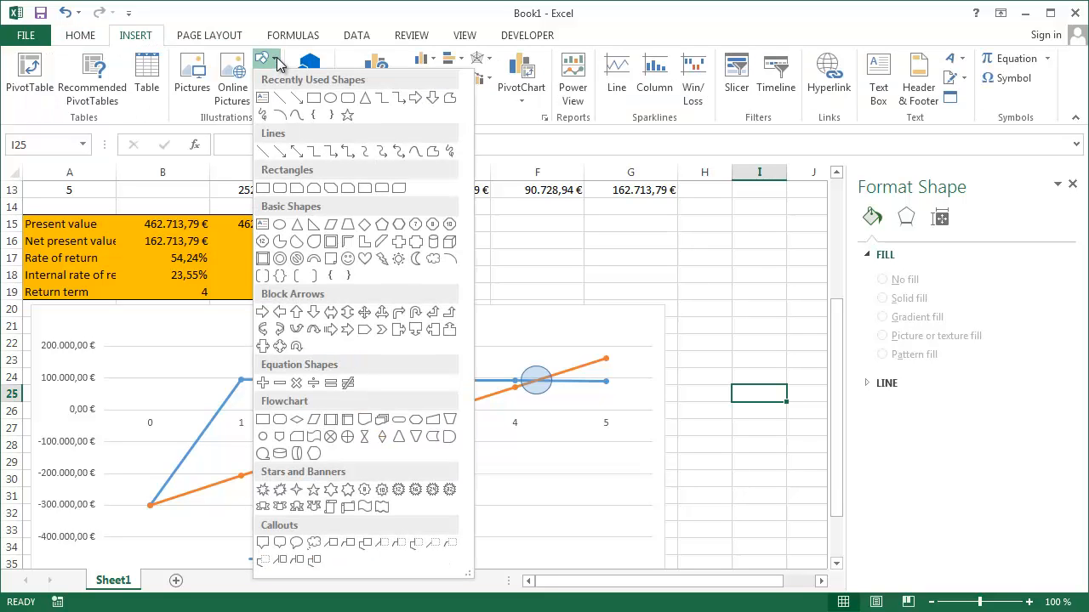
click(347, 100)
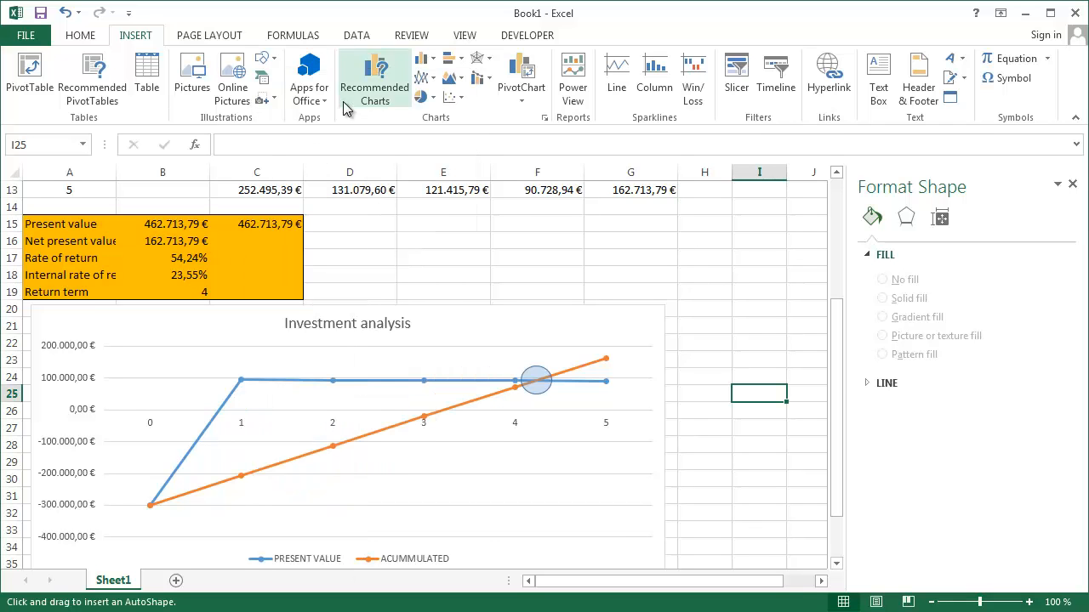
mouse_move(494, 461)
mouse_down()
mouse_move(638, 520)
mouse_move(610, 504)
mouse_up()
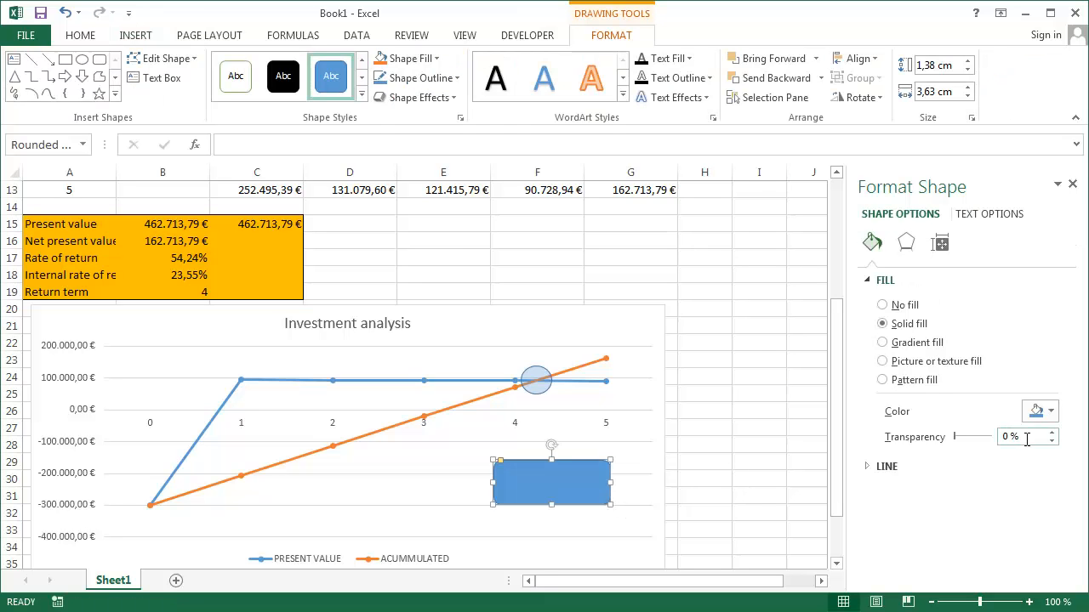
Set the rounded rectangle's fill transparency to 72 %
click(1052, 433)
click(1053, 434)
click(1052, 433)
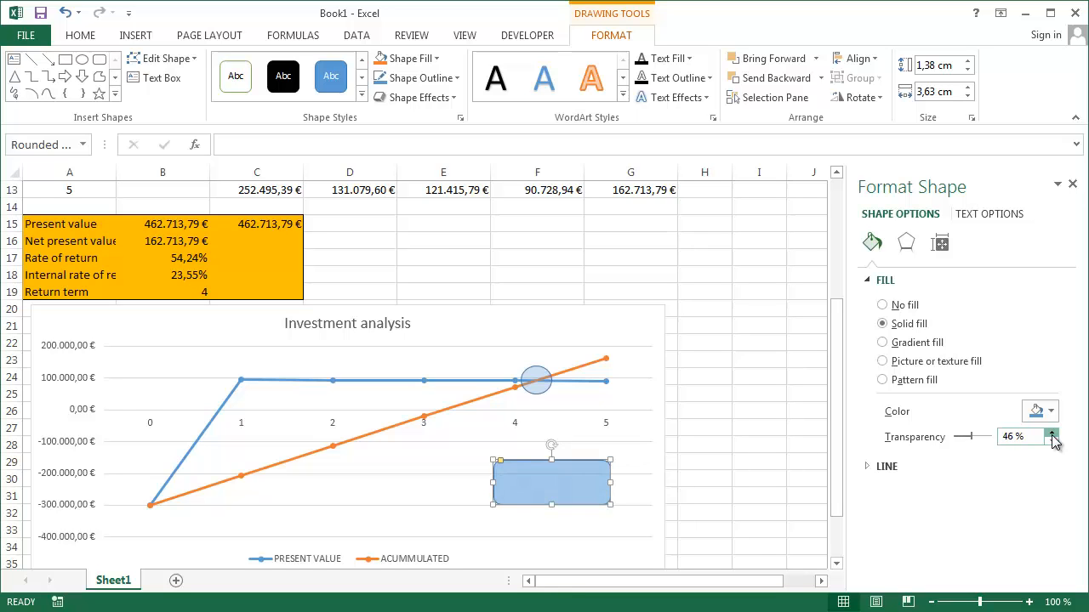
click(1053, 434)
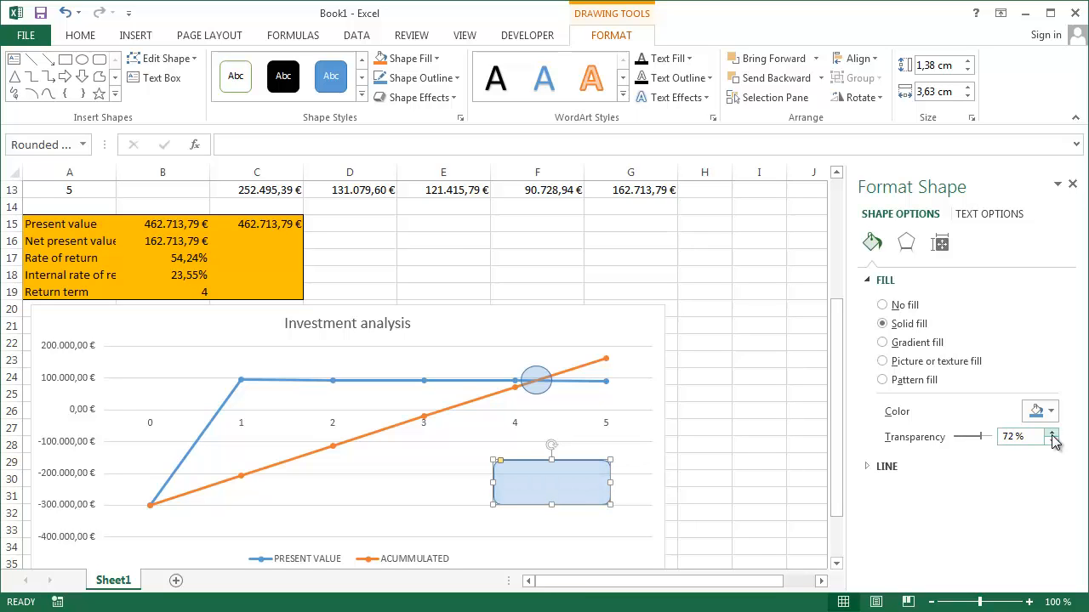
Set the rounded rectangle's fill transparency to 70 %
click(1052, 441)
click(1052, 441)
click(739, 447)
Add the text "Return term" inside the rounded rectangle on the chart
click(535, 475)
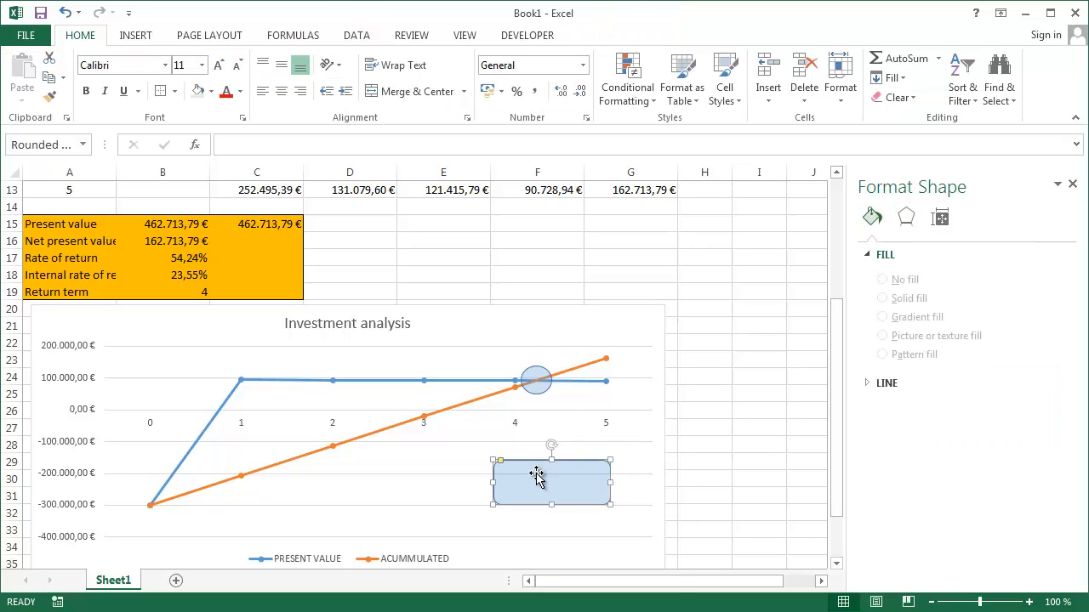
right_click(536, 476)
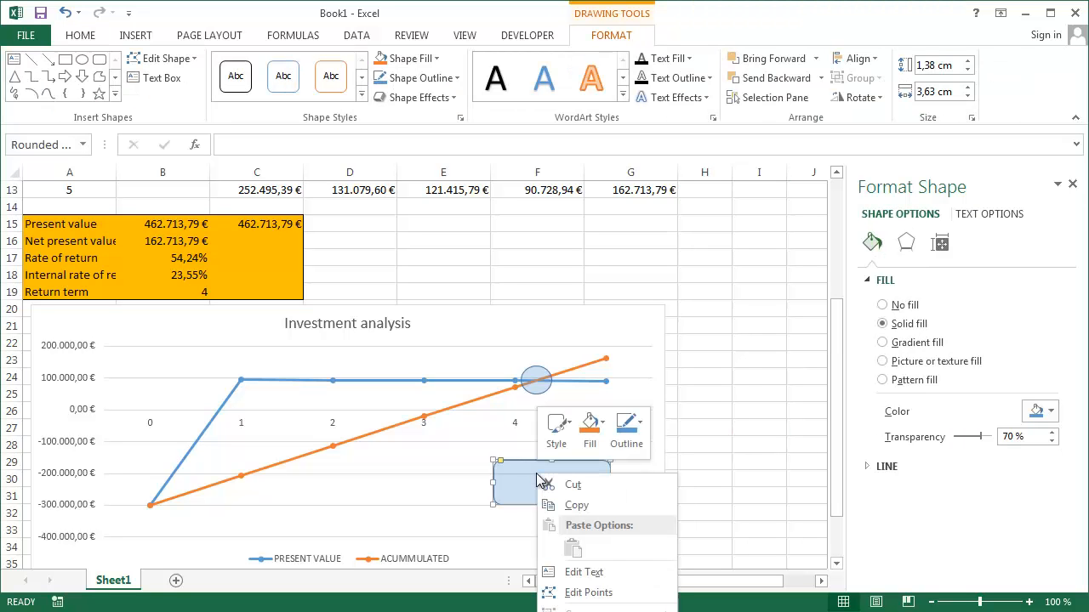
click(575, 572)
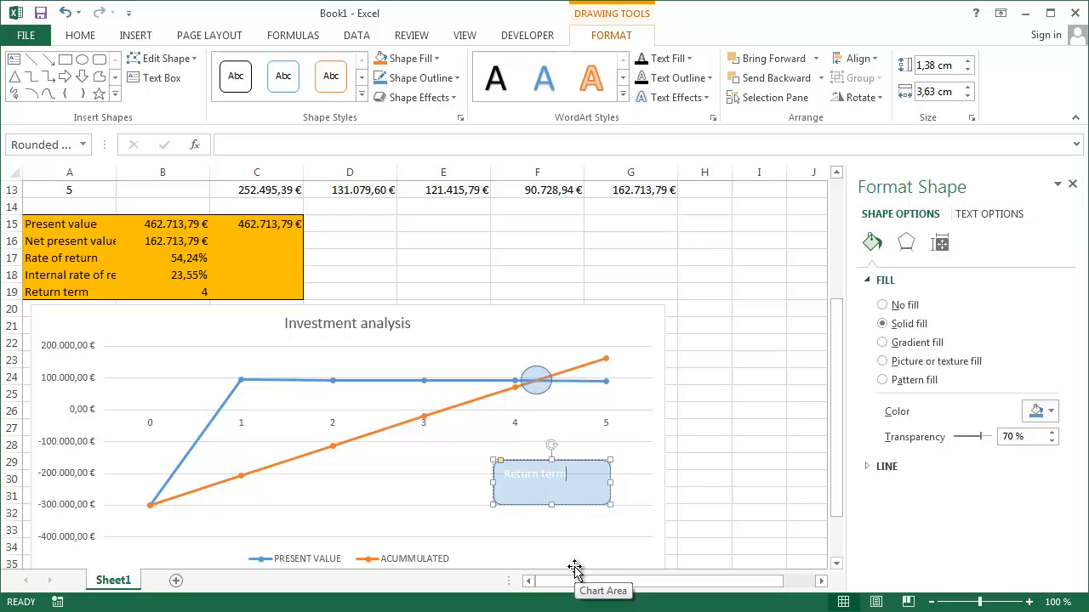
Change the font colour of the whole "Return term" label to black
key(ctrl+a)
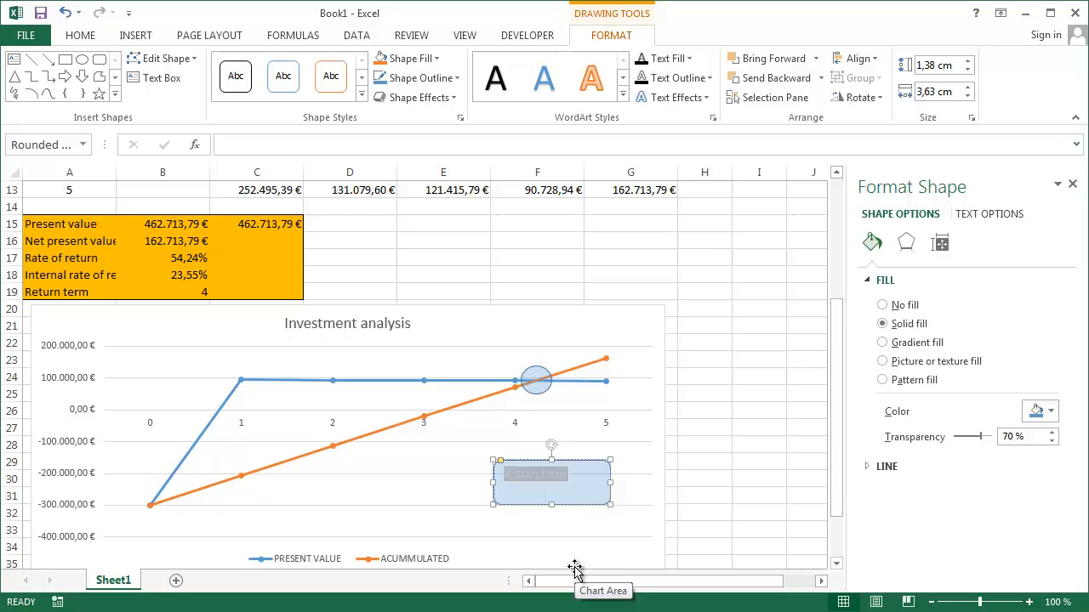
right_click(552, 479)
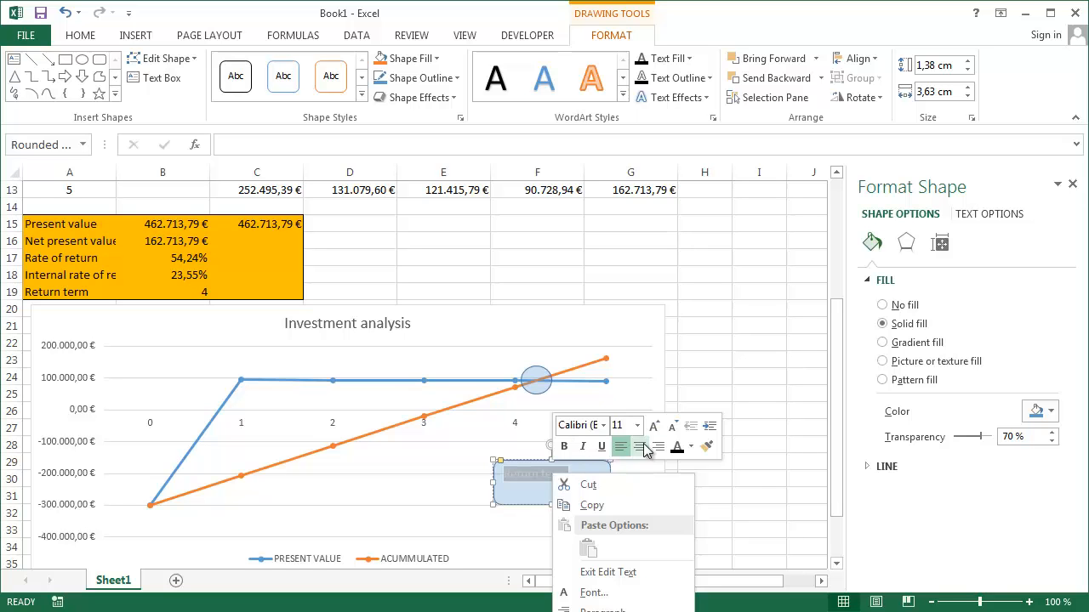
click(678, 448)
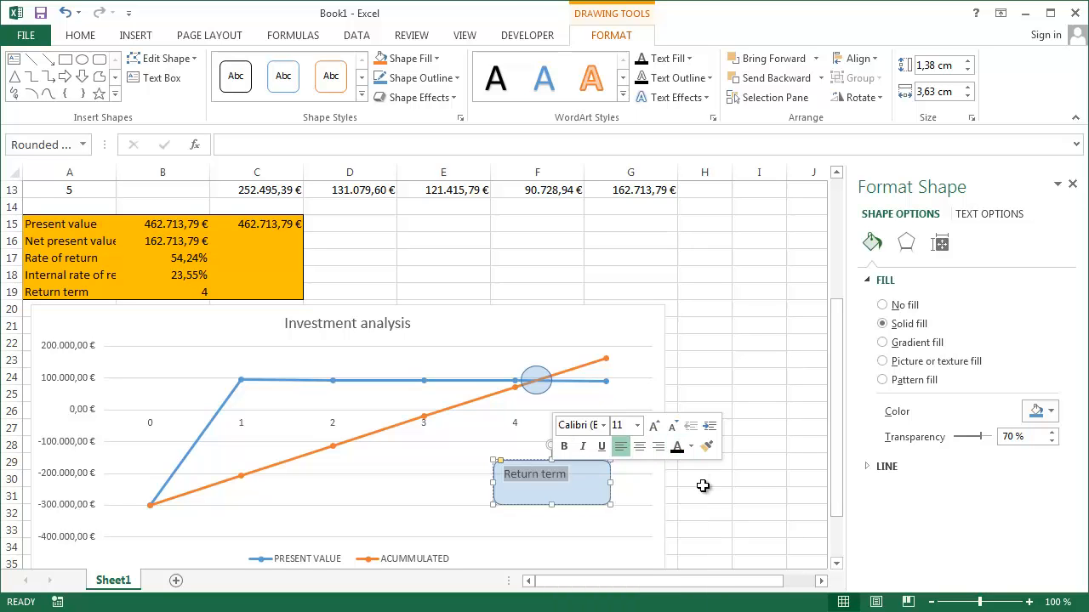
click(703, 483)
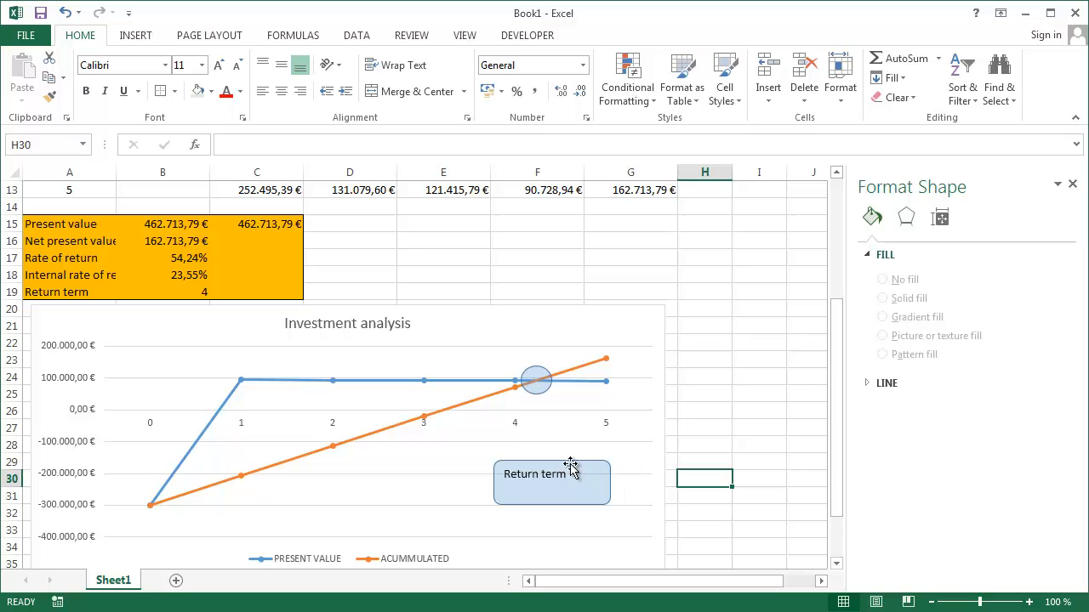
Draw an arrow about 2,01 cm high and 0,45 cm wide from the top of the "Return term" box to the bottom of the oval
click(133, 40)
click(274, 63)
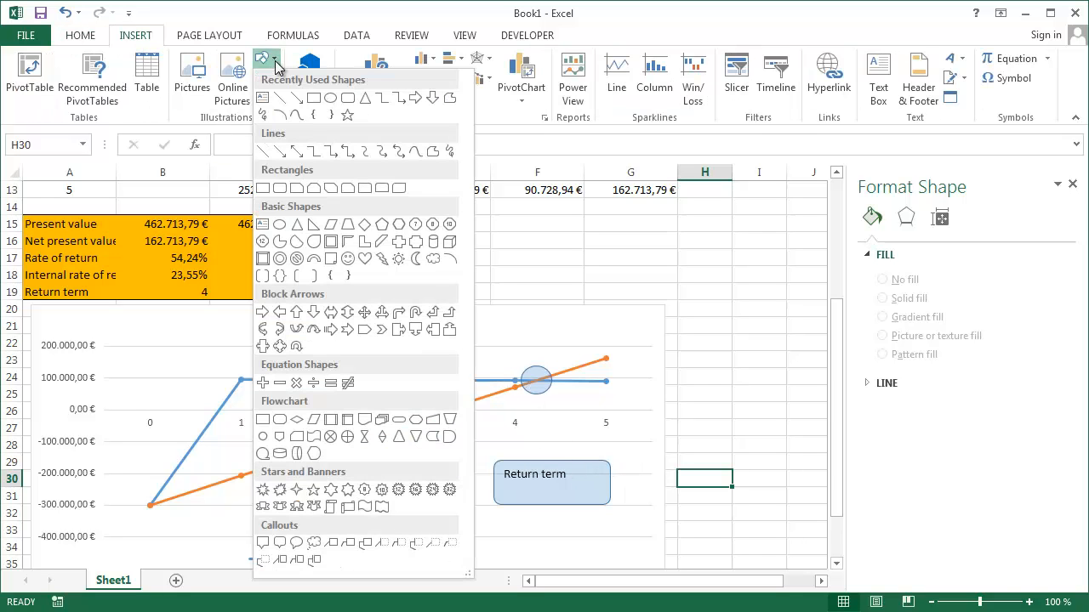
click(280, 152)
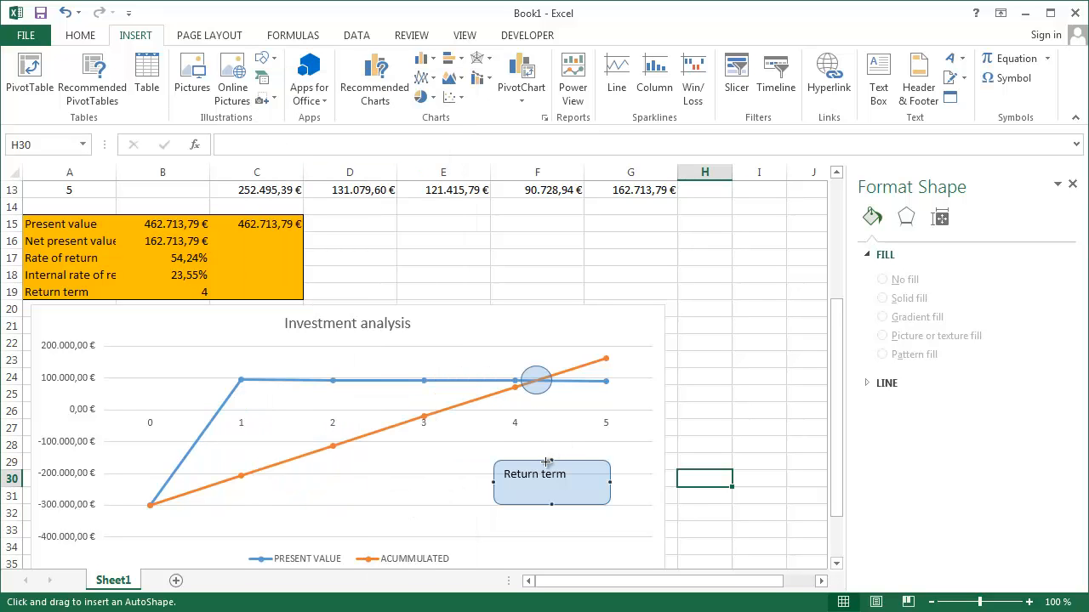
drag(548, 456, 537, 394)
click(717, 439)
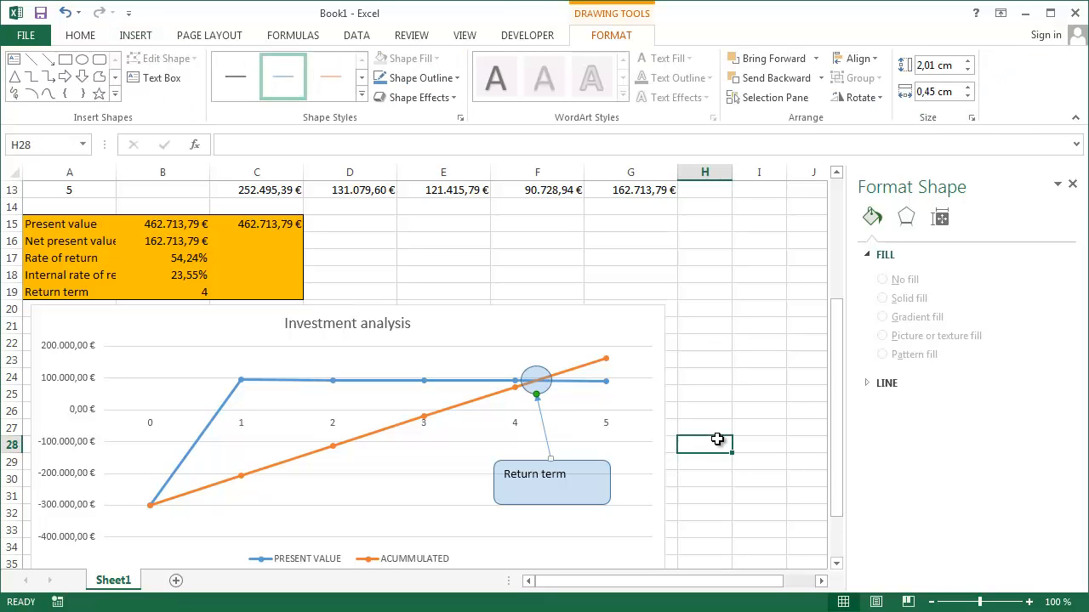
Shrink the "Return term" box to fit closely around its text, and close the shape formatting options
click(585, 470)
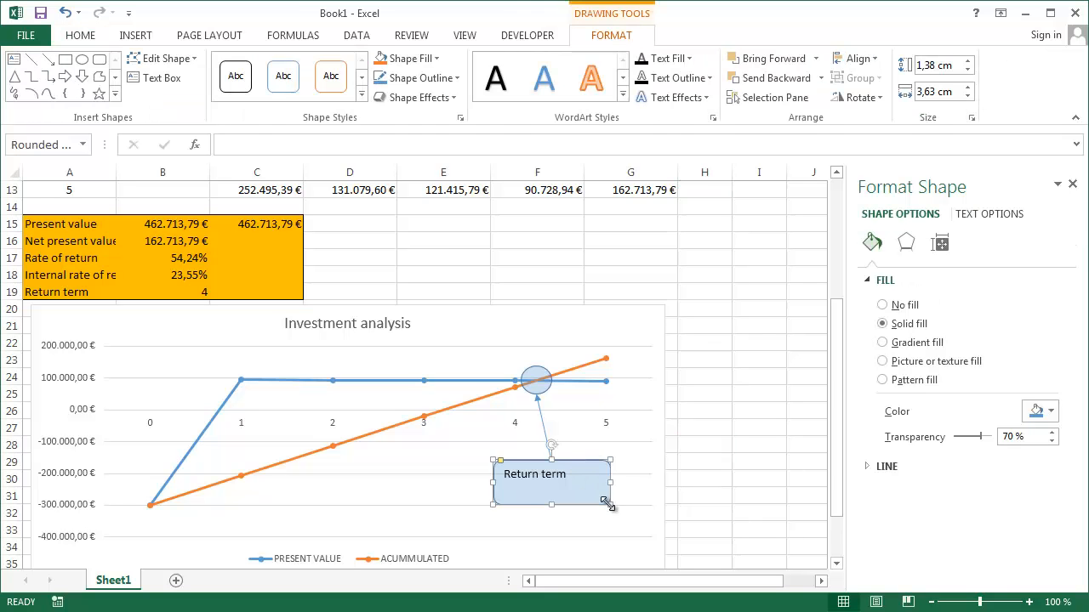
drag(608, 504, 576, 483)
click(712, 466)
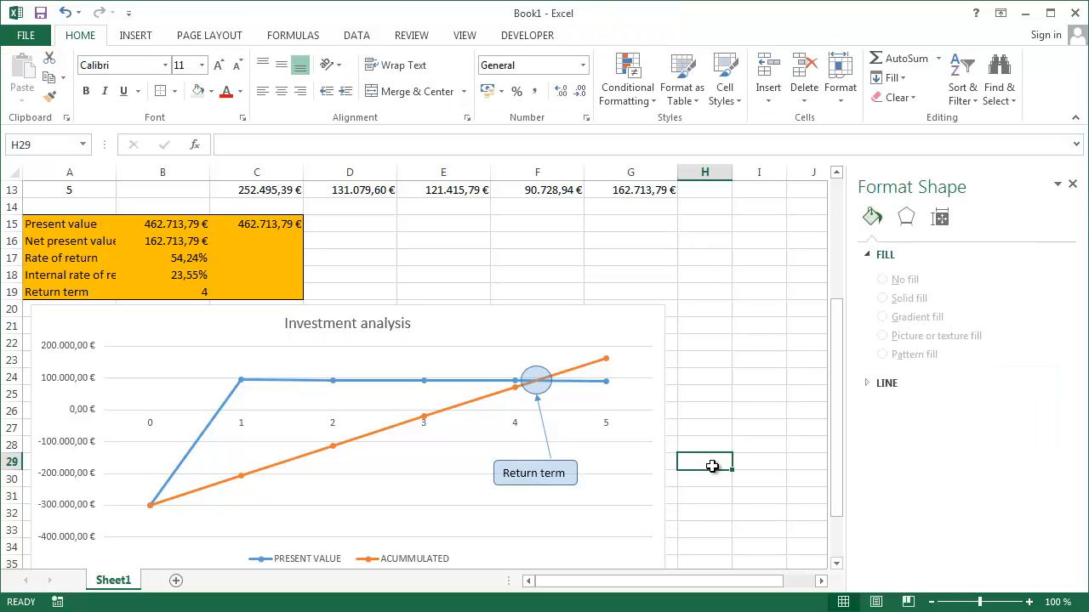
click(1071, 186)
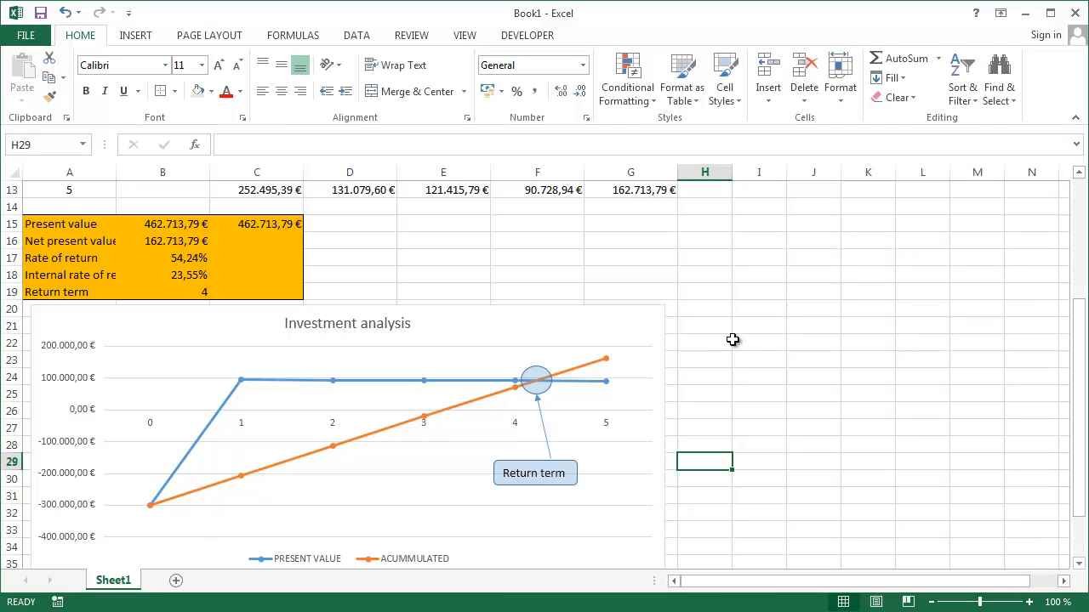
Set the discount rate in cell F4 to 4 %
scroll(706, 357, up, 4)
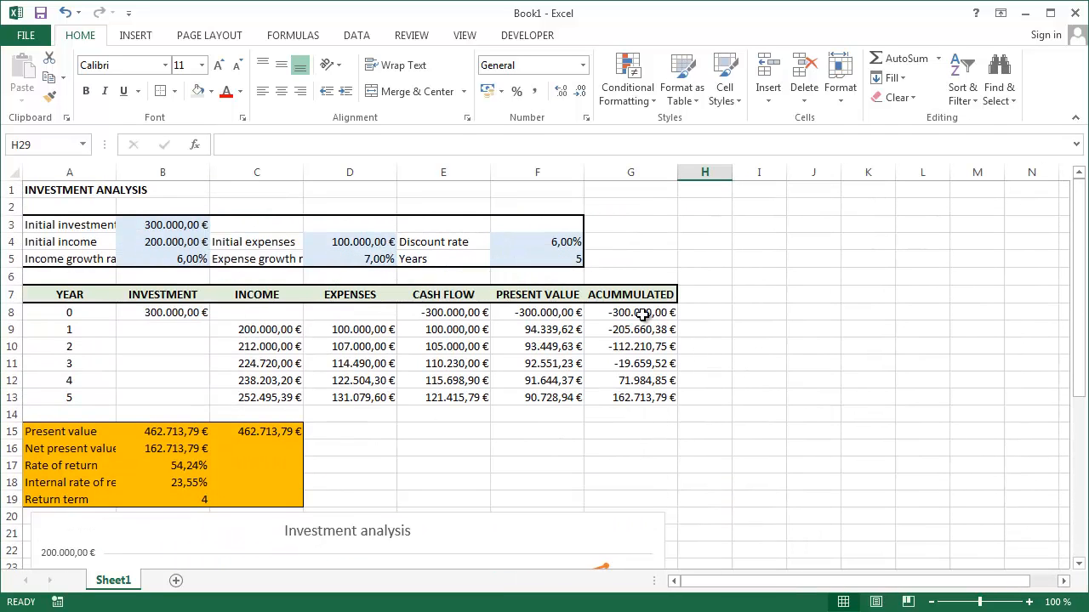
click(660, 296)
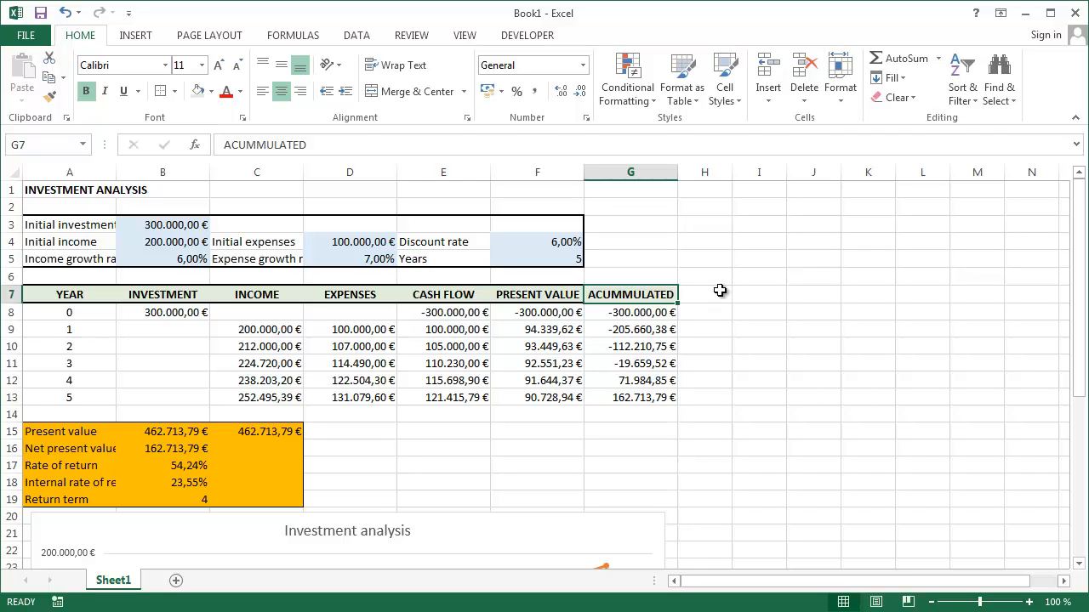
click(545, 241)
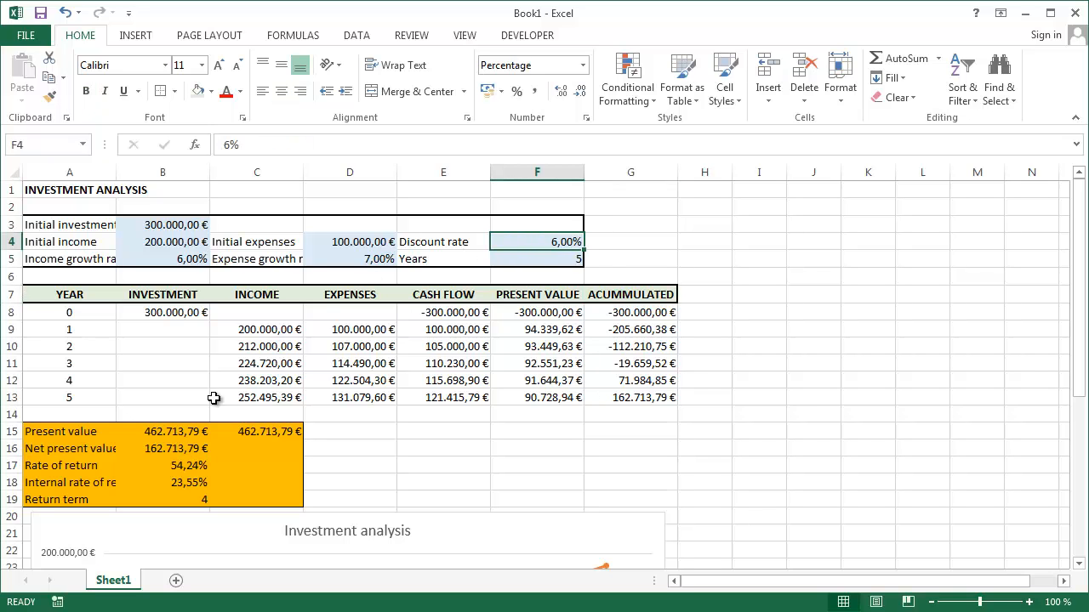
text(4)
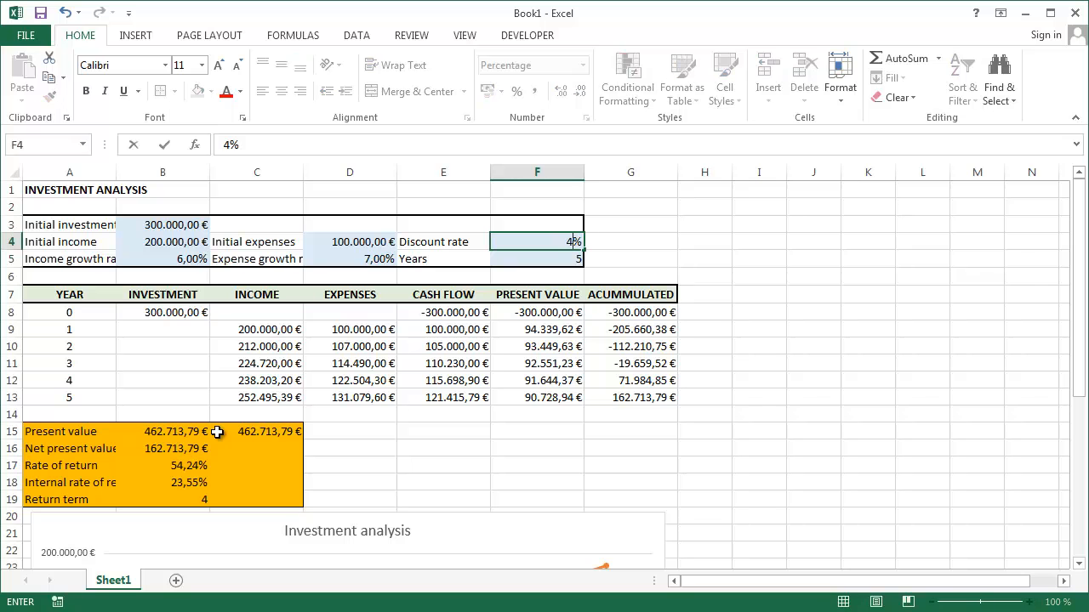
key(Return)
Set the discount rate in cell F4 to 7 %
key(Up)
text(7)
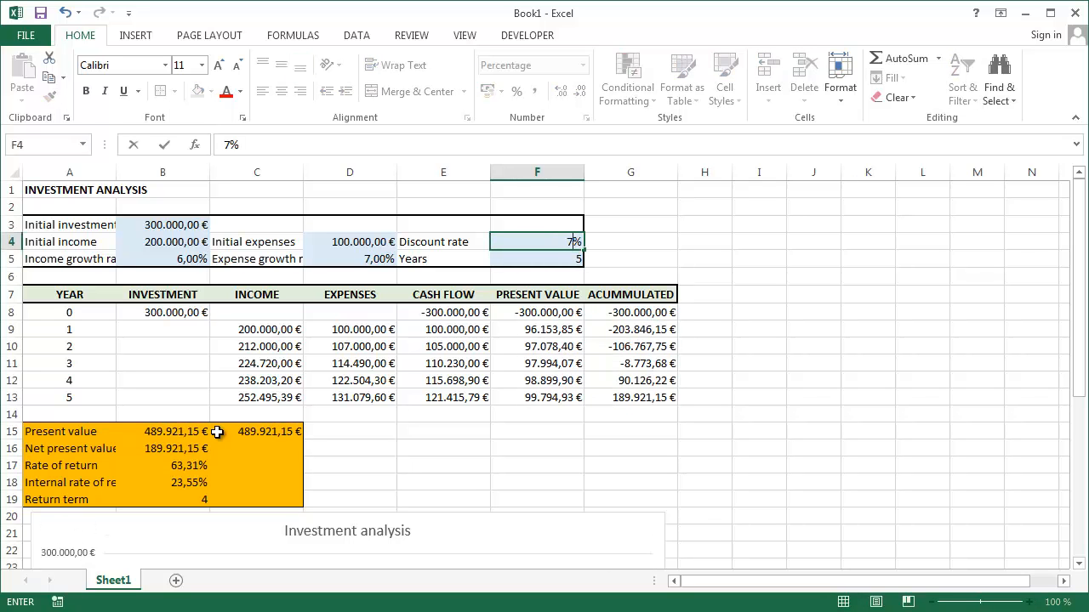
key(Return)
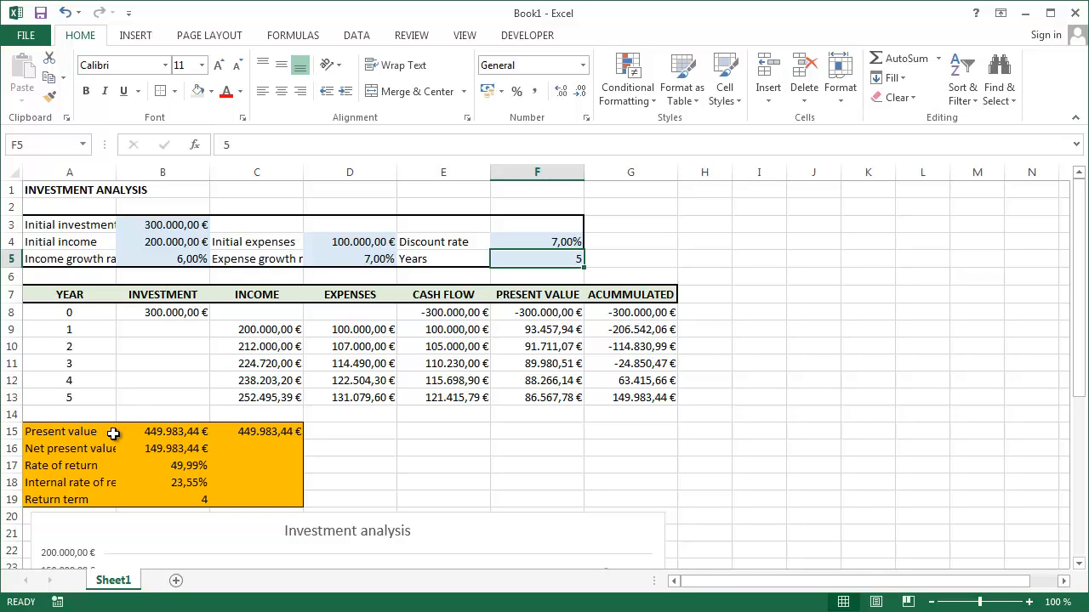
Set the discount rate in cell F4 back to 6 %
click(554, 244)
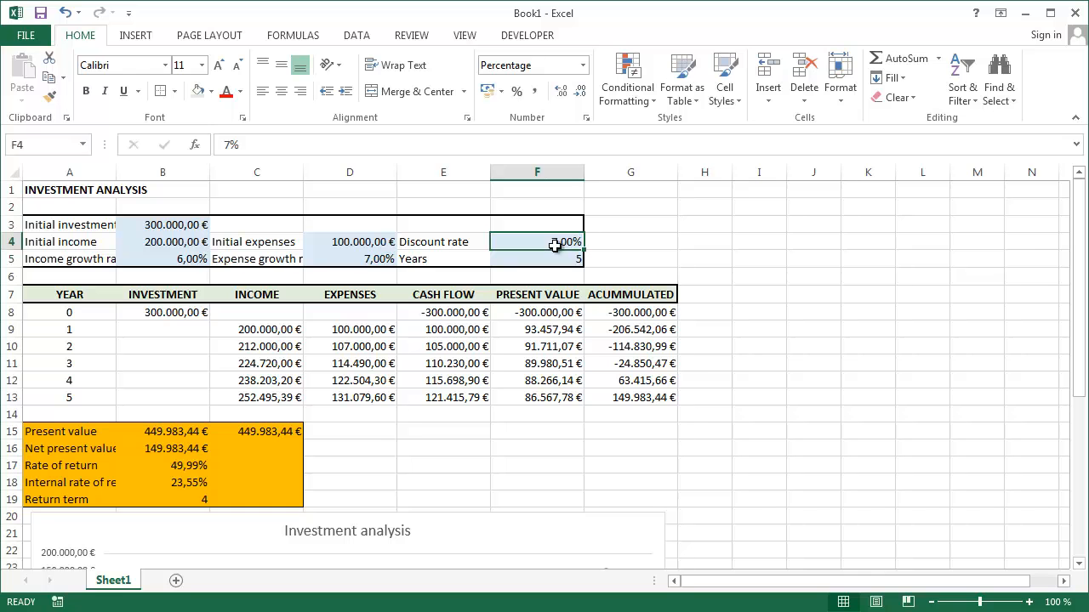
click(611, 247)
click(564, 242)
text(6)
key(Return)
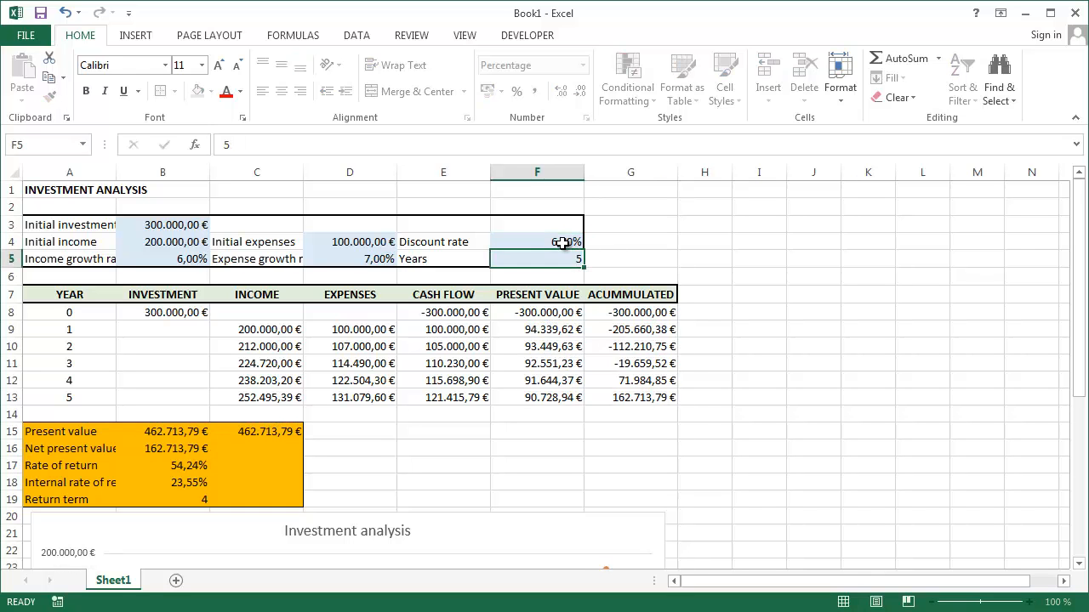
key(Up)
key(Up)
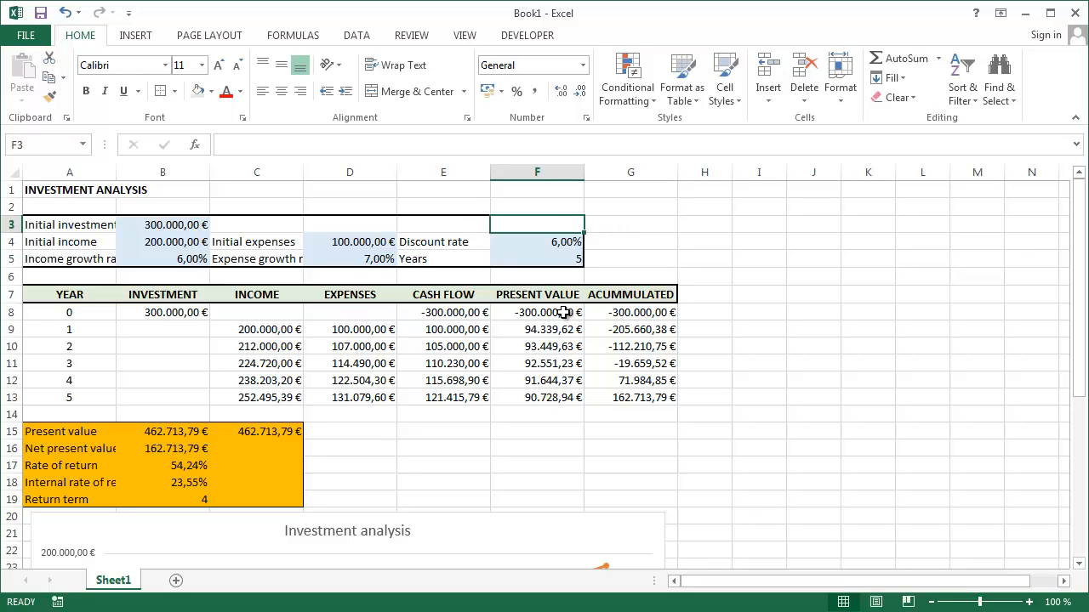
Edit scenario One in the Scenario Manager, with F4 as the changing cell and 0,05 as its value
click(361, 36)
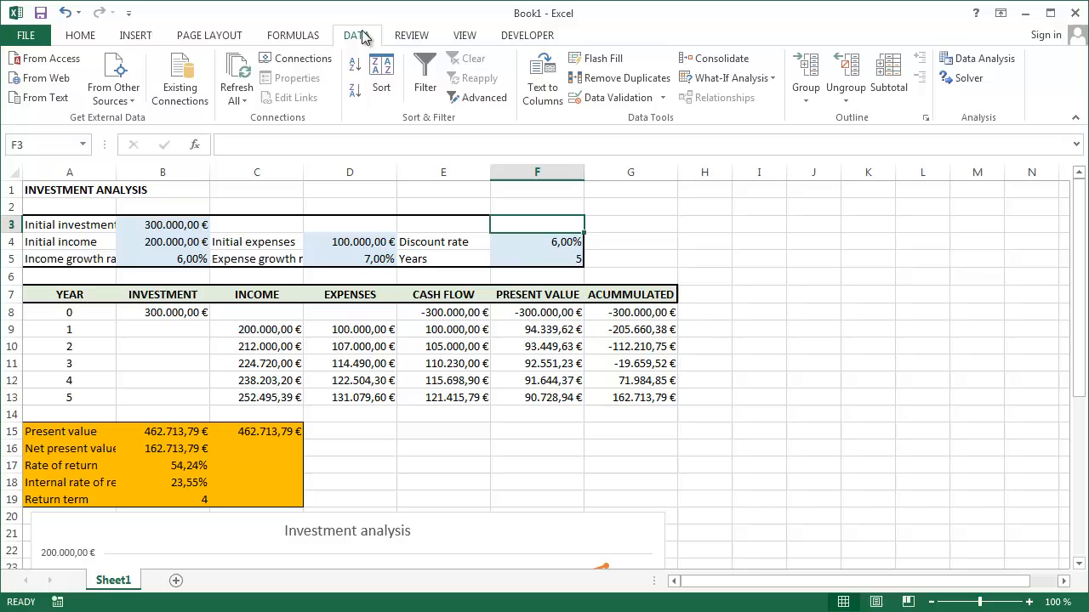
click(772, 78)
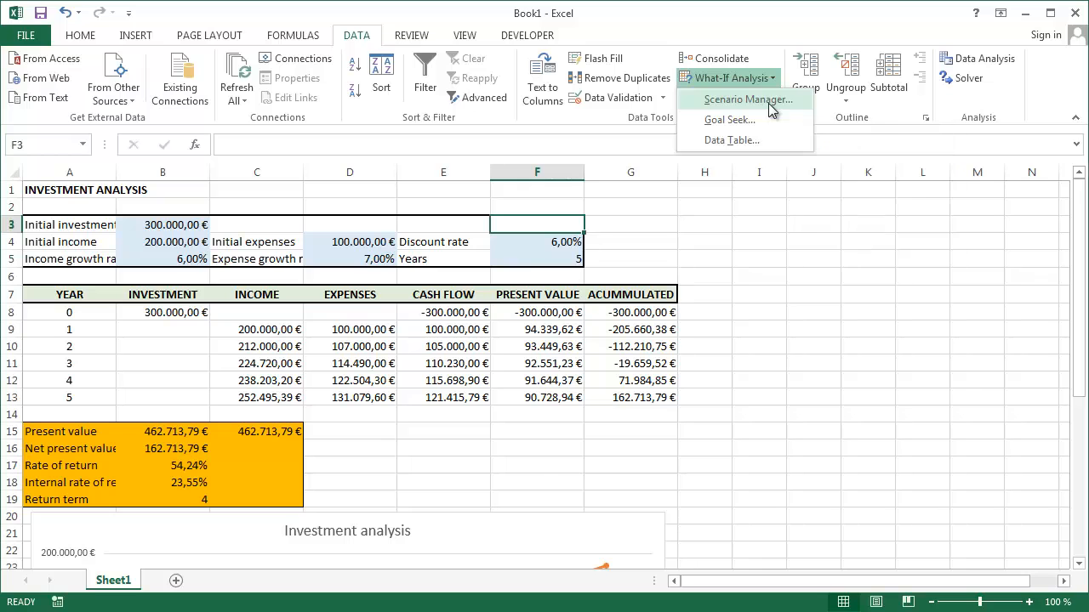
click(768, 103)
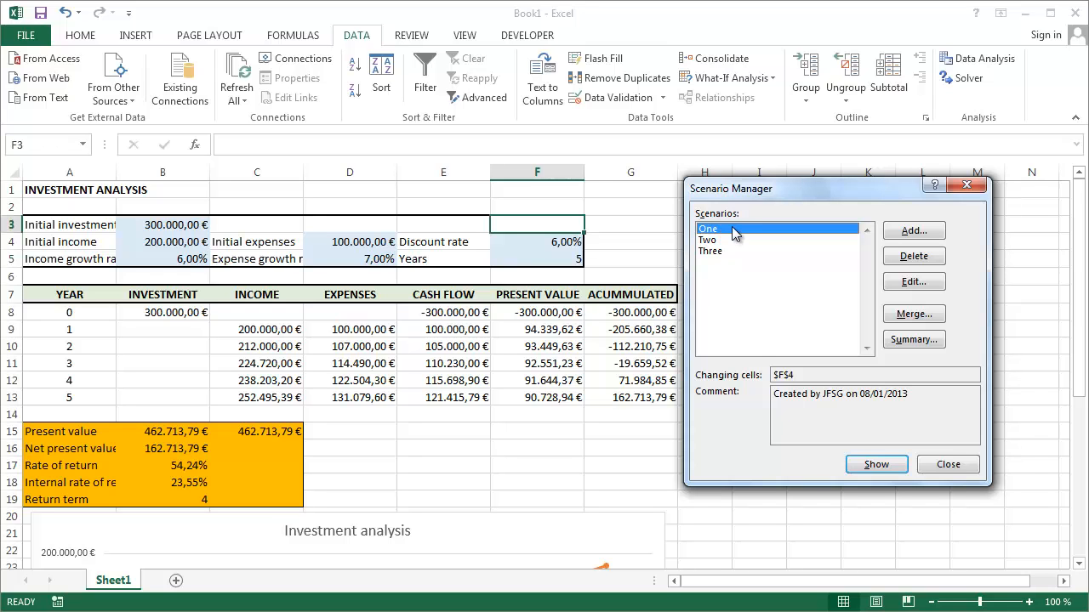
click(903, 279)
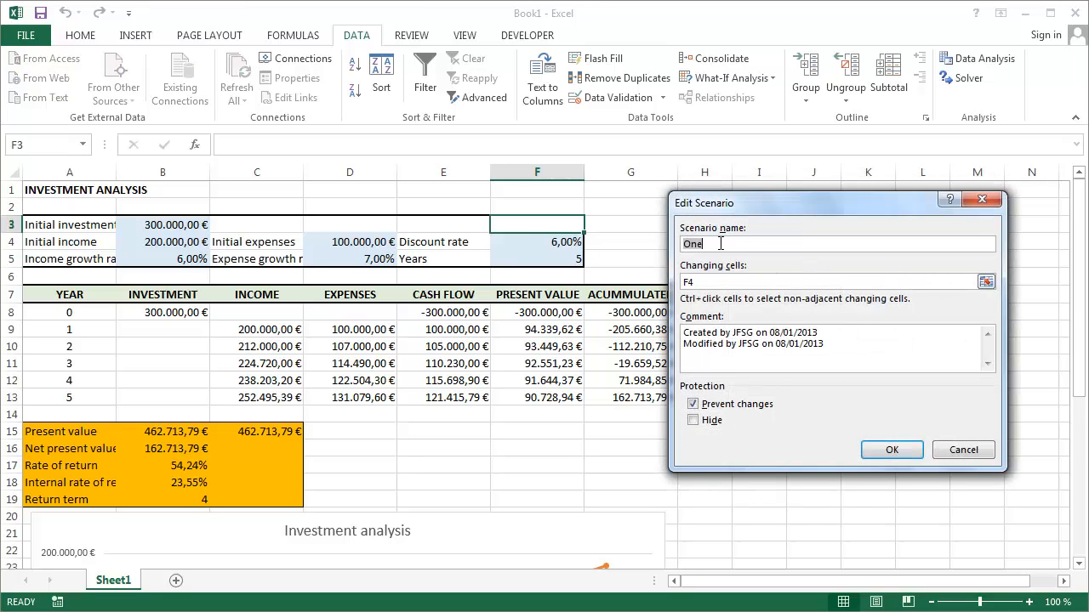
click(711, 280)
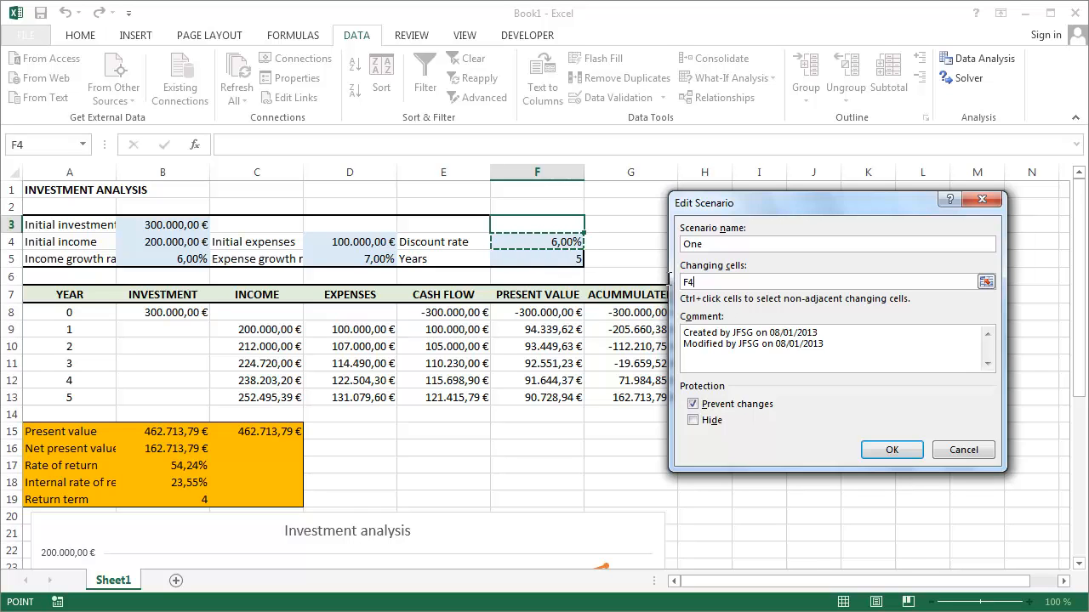
click(877, 451)
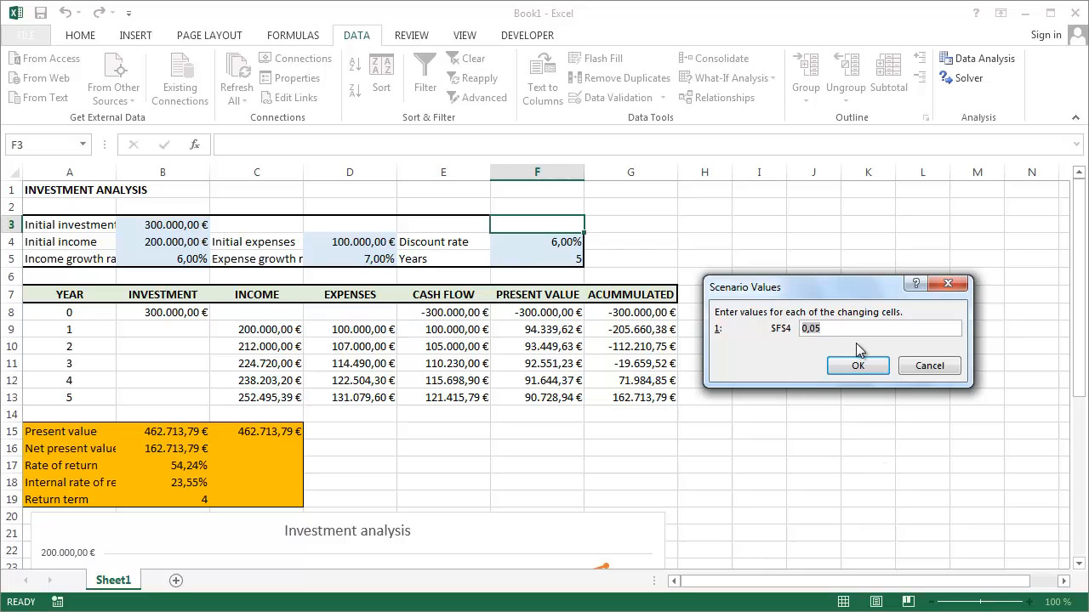
text(5)
click(858, 365)
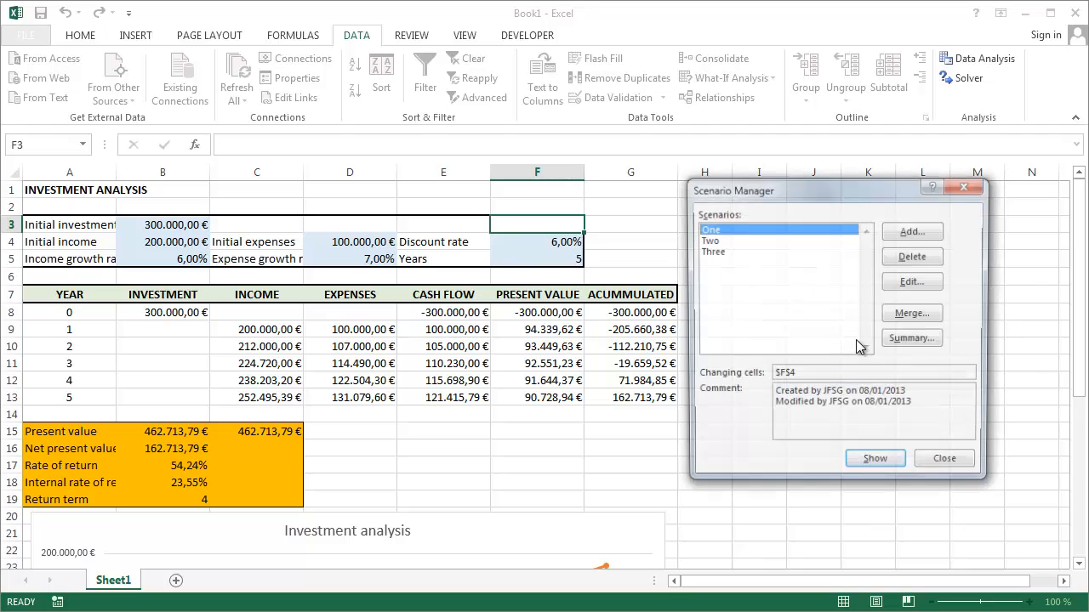
Edit scenario Two, with F4 as the changing cell and 0,06 as its value
click(723, 241)
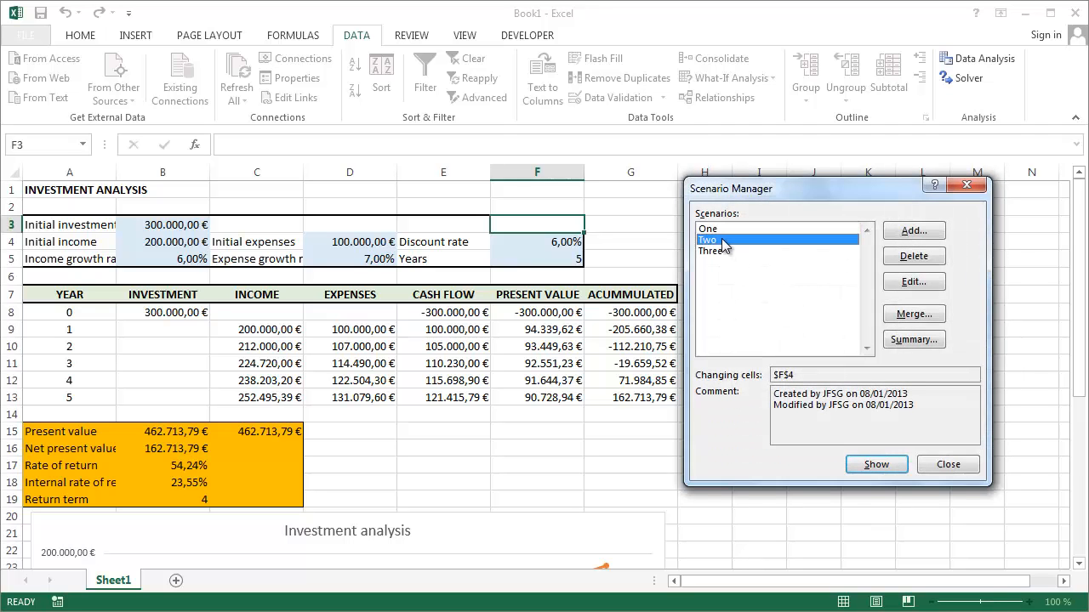
click(904, 286)
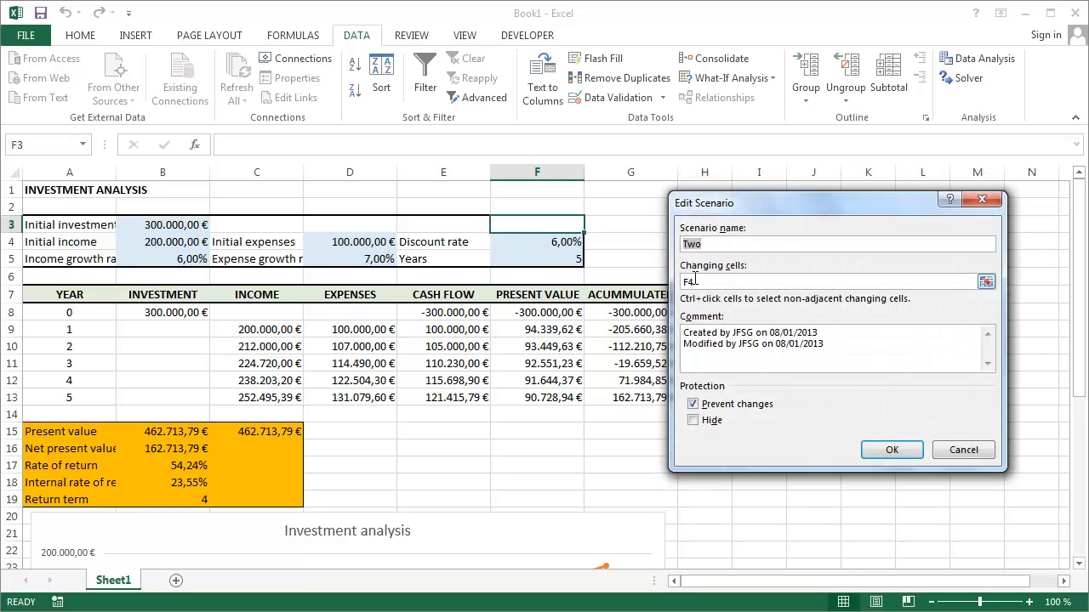
click(695, 281)
click(885, 451)
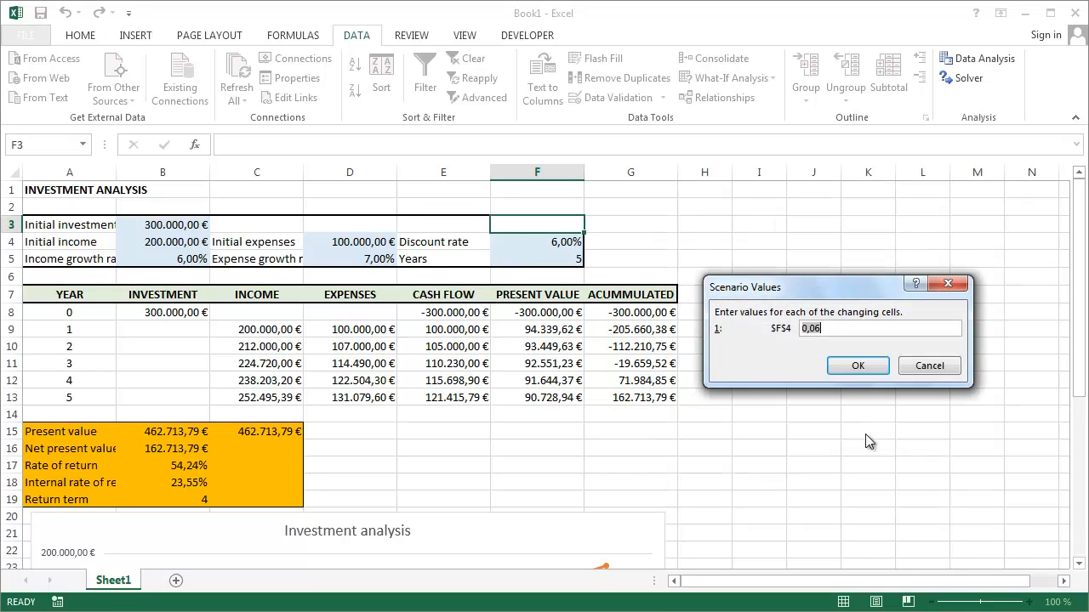
text(6)
key(Return)
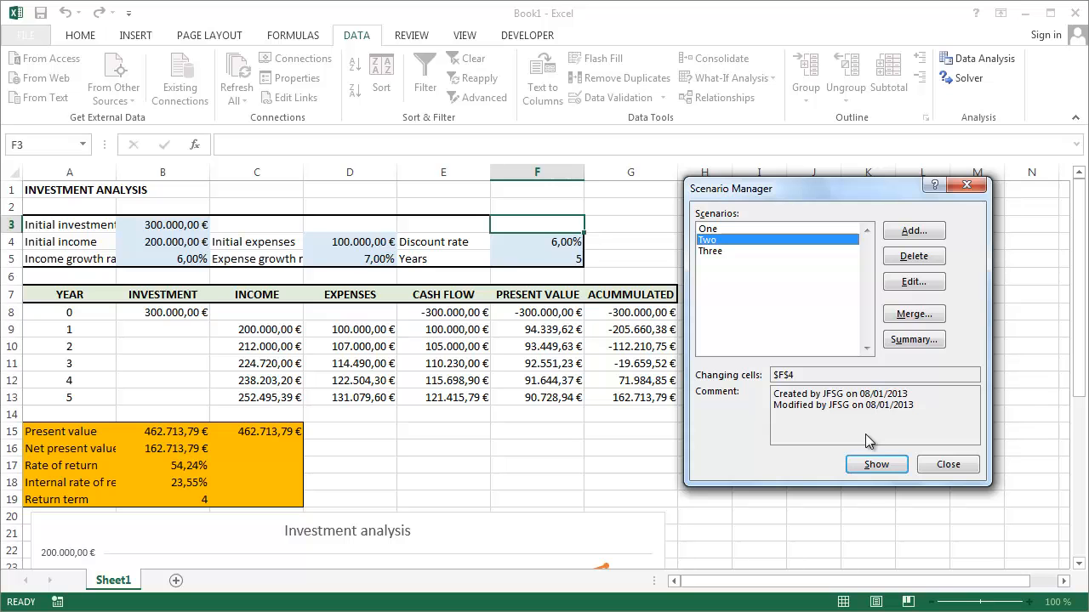
Edit scenario Three, with F4 as the changing cell and 0,07 as its value
click(733, 251)
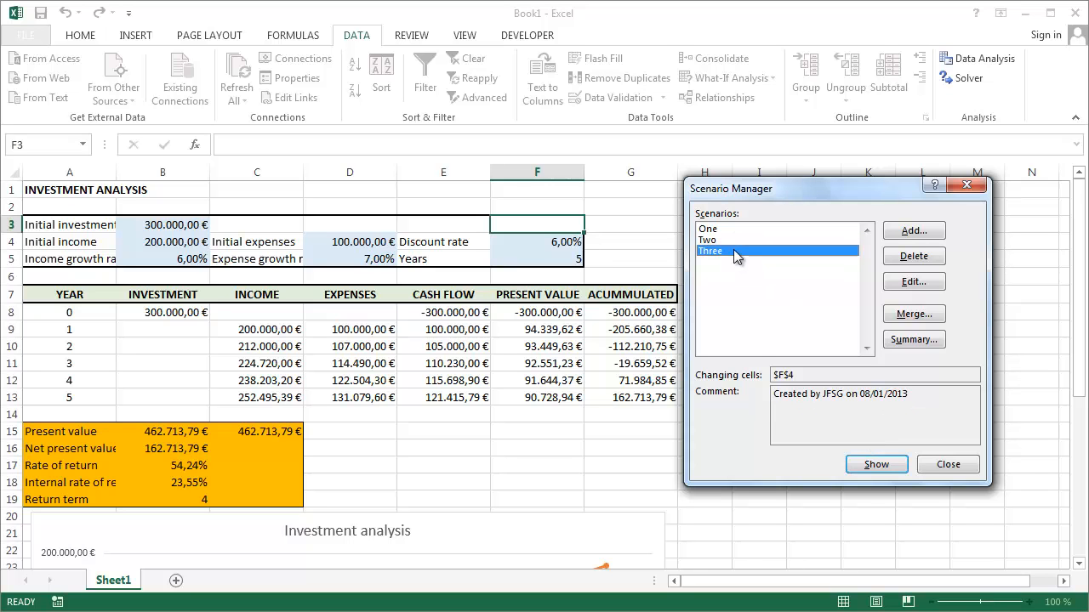
click(923, 282)
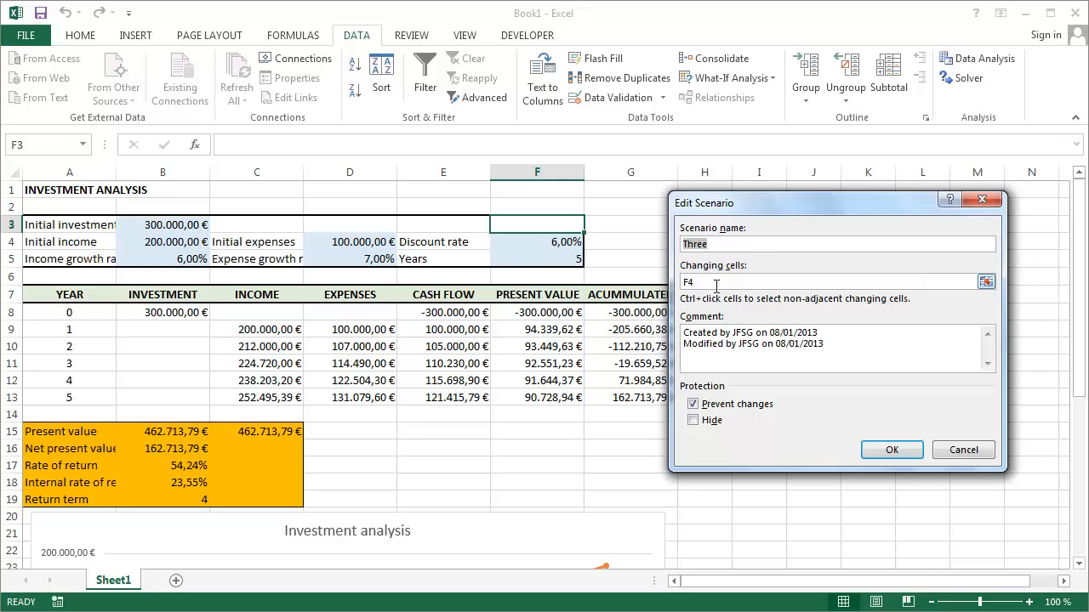
click(717, 283)
click(876, 453)
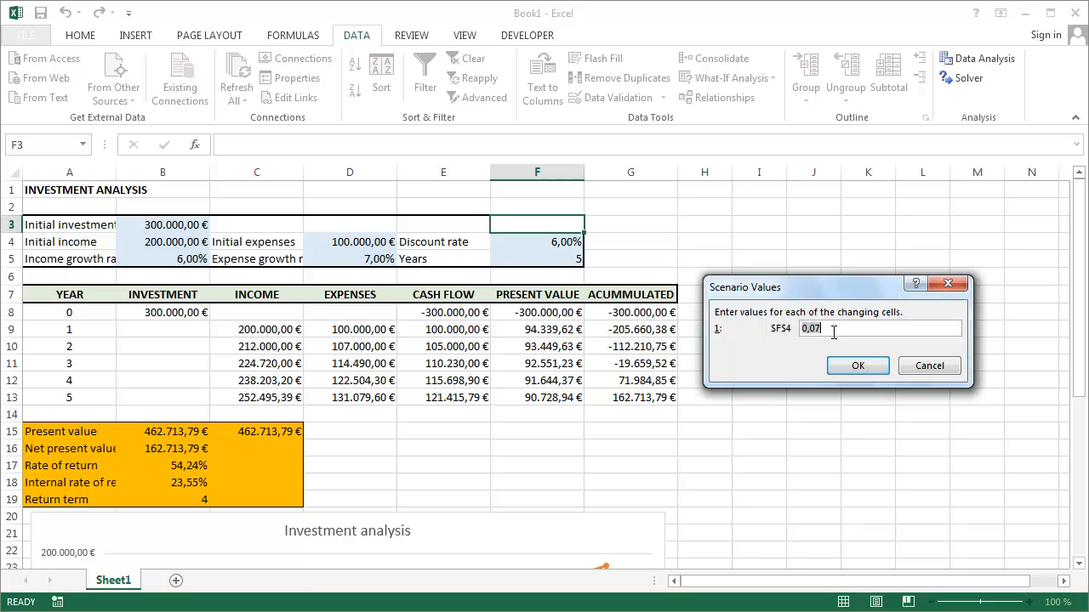
text(7)
click(858, 368)
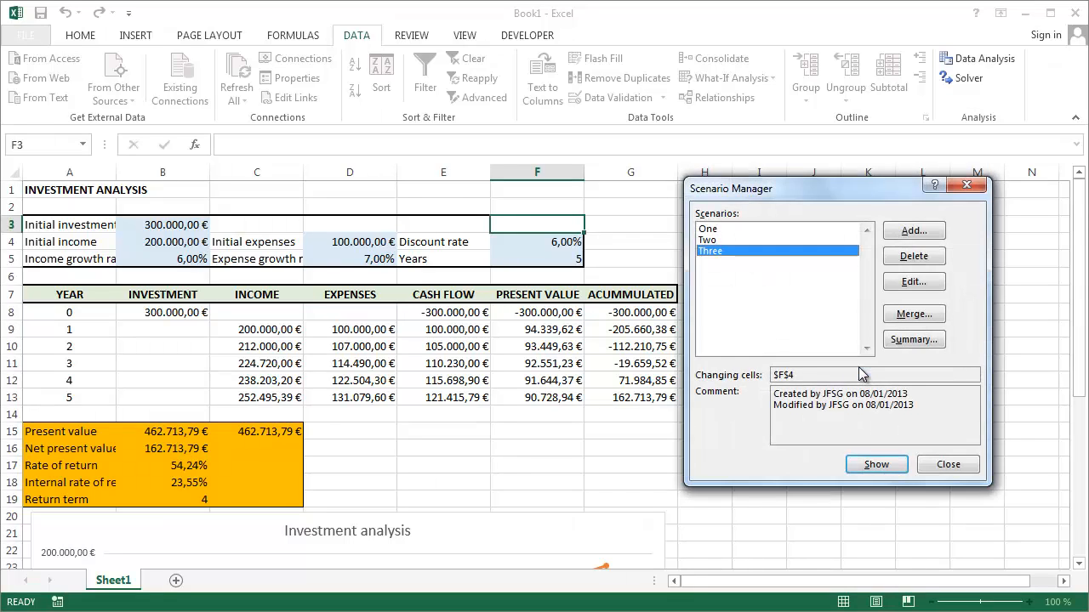
Show scenarios One, Two and Three in turn on the worksheet, then select scenario One in the list
double_click(759, 228)
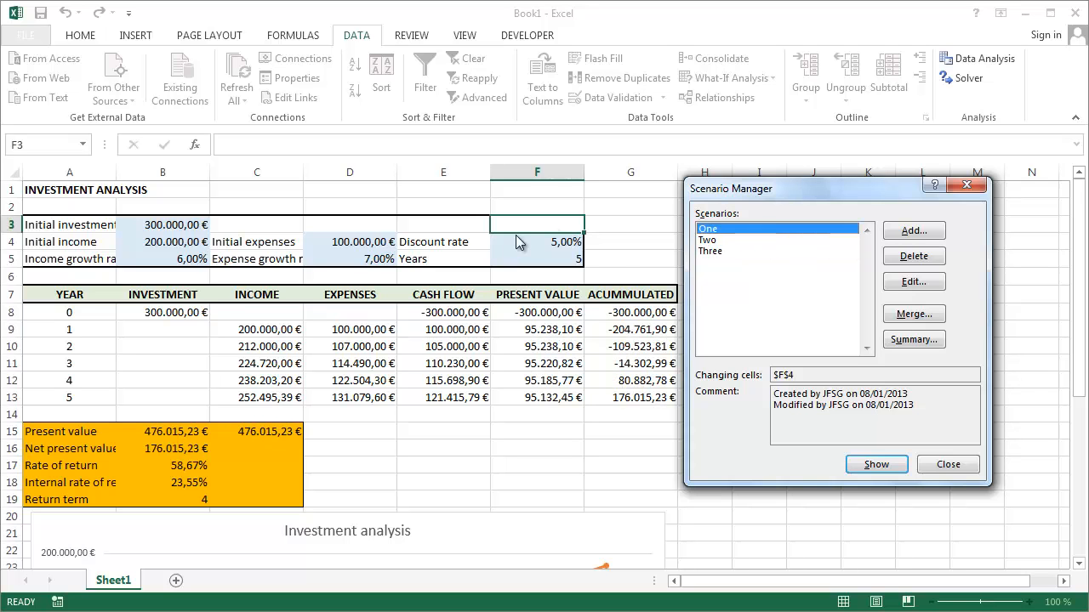
double_click(712, 241)
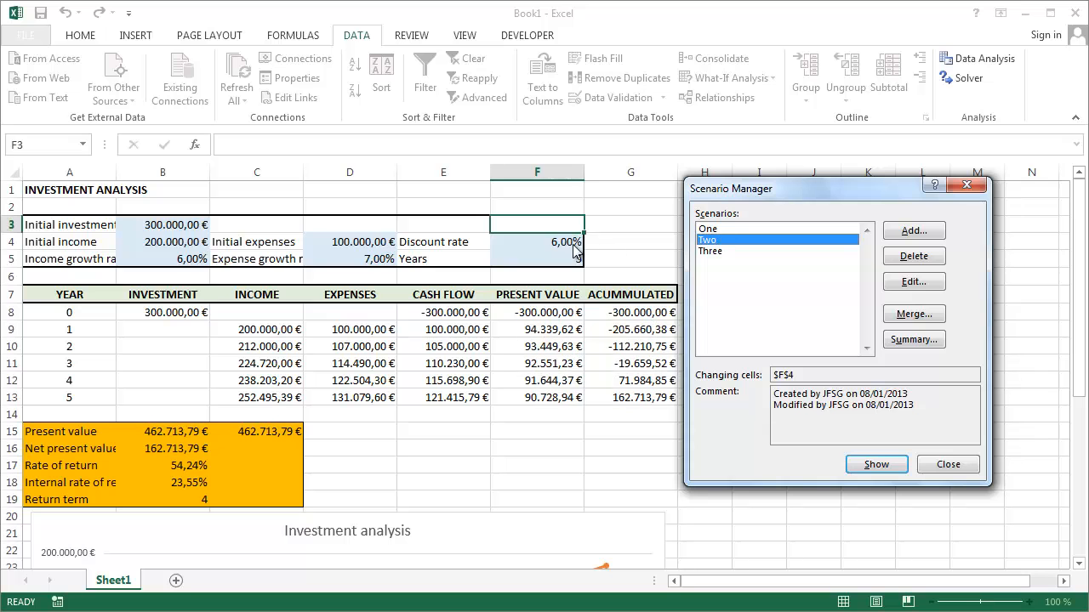
double_click(716, 251)
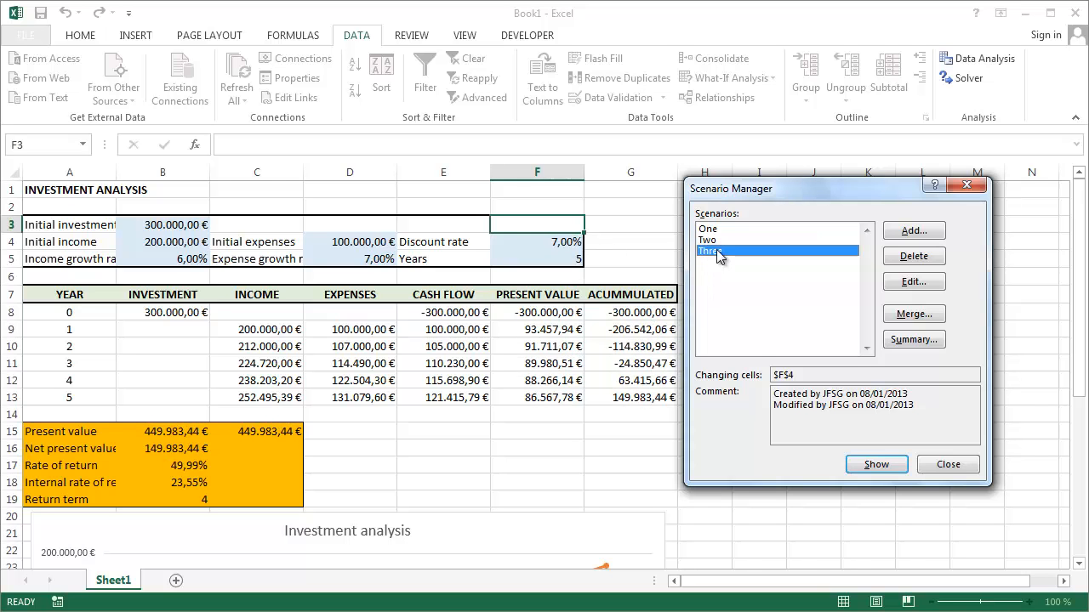
click(770, 235)
click(775, 230)
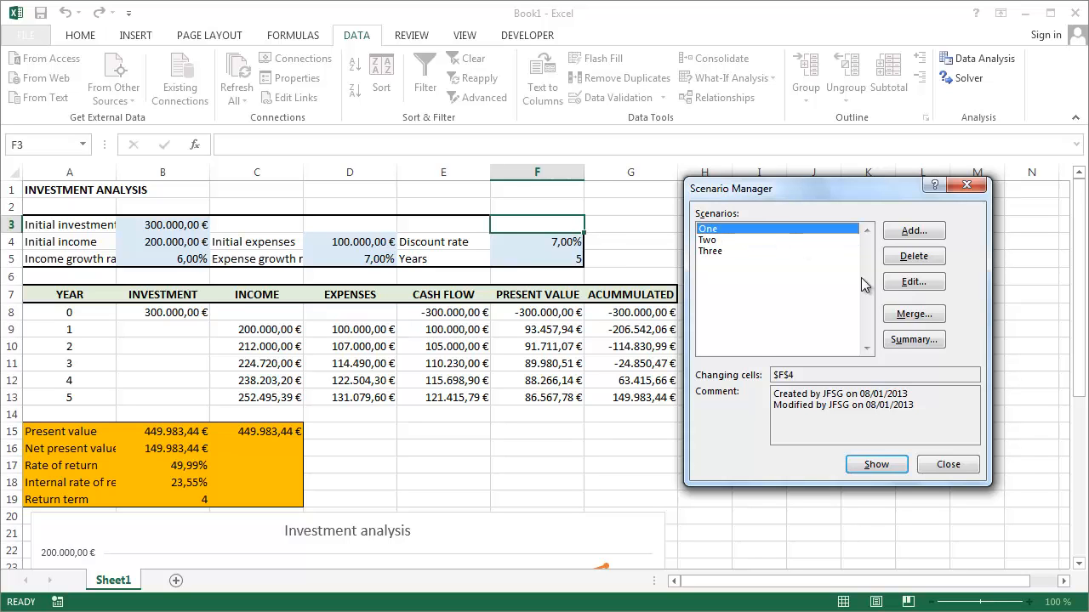
Generate a Scenario summary report with B15:B17 as the result cells
click(909, 343)
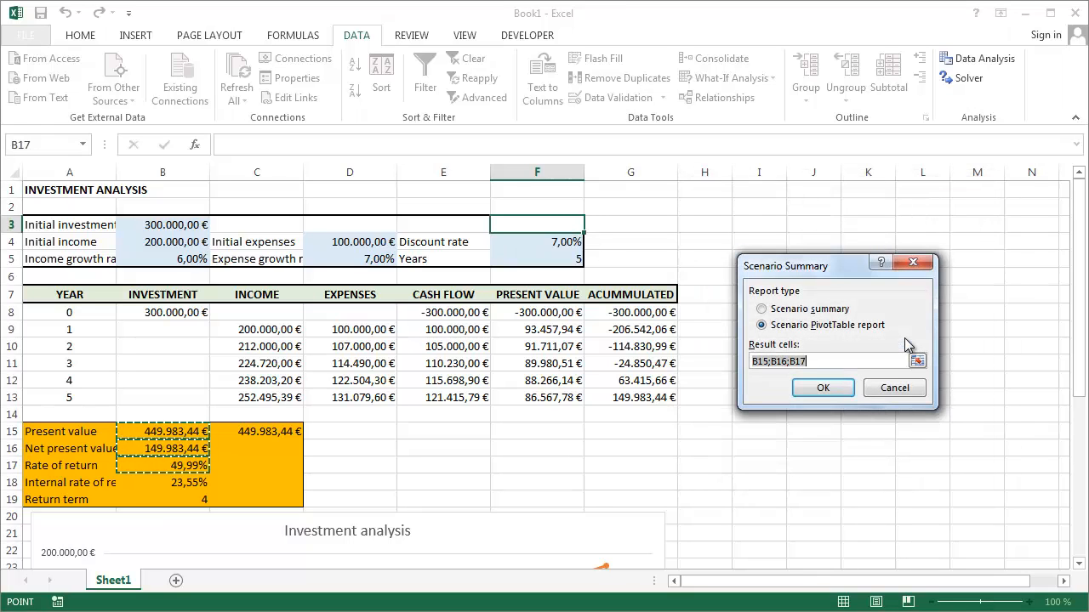
key(BackSpace)
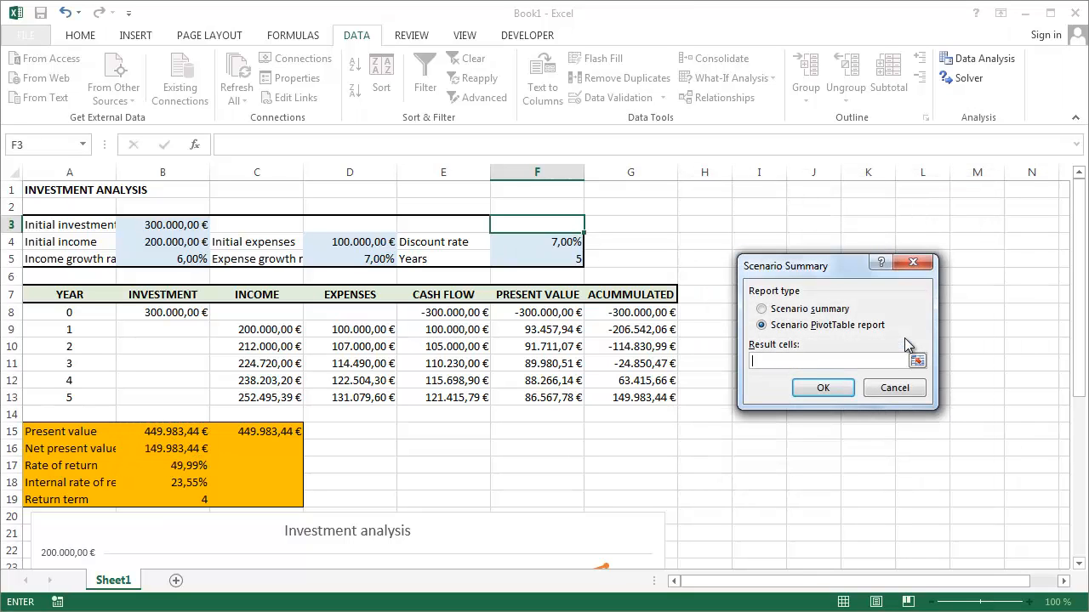
click(763, 311)
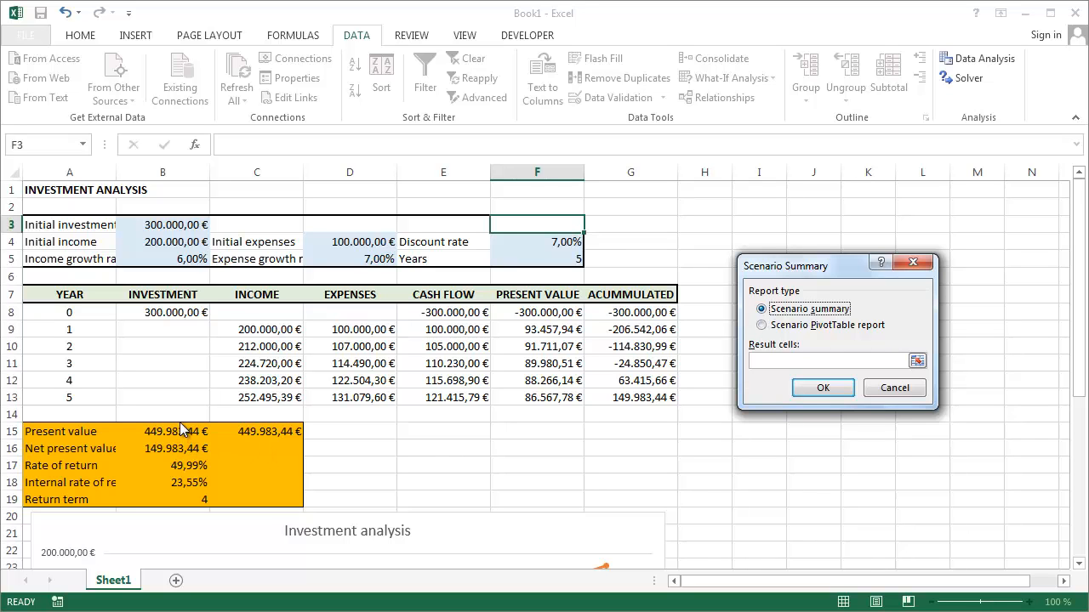
key(Tab)
drag(179, 433, 181, 465)
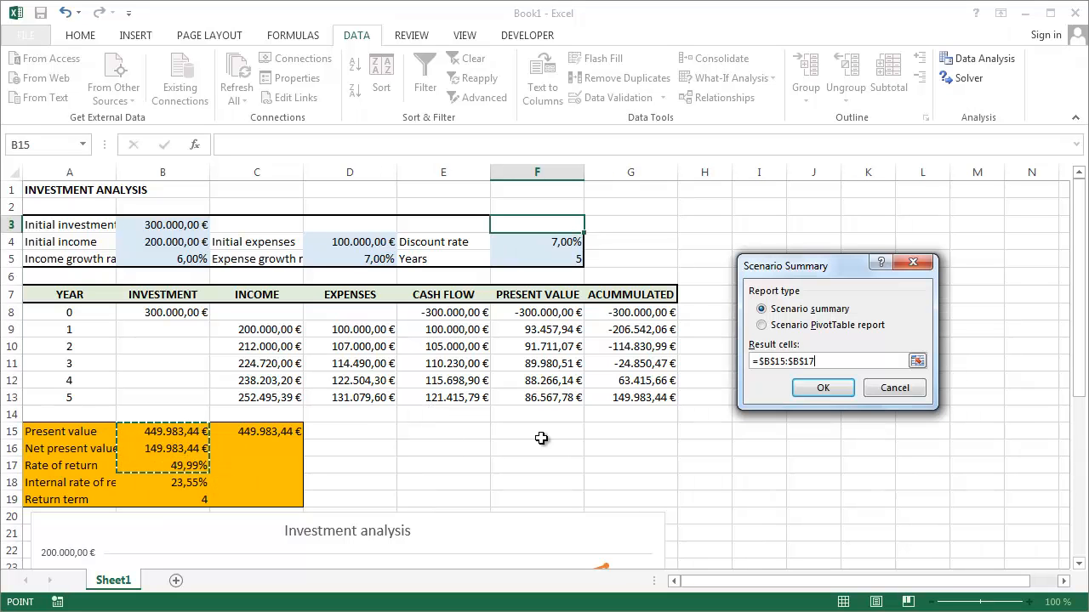
click(832, 393)
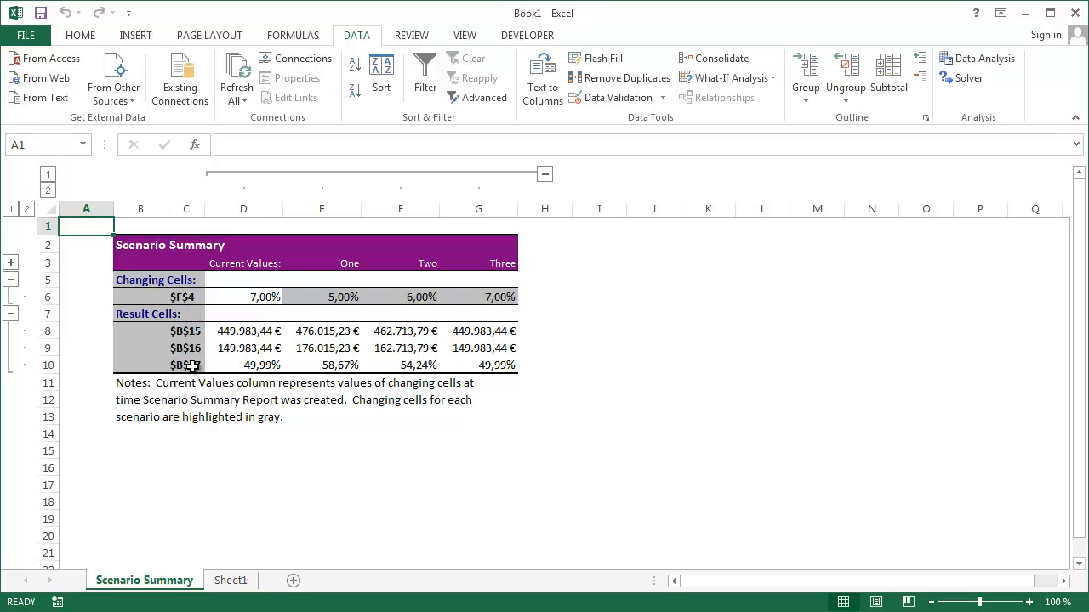
Name cell F4 on Sheet1 Discount_rate
click(231, 581)
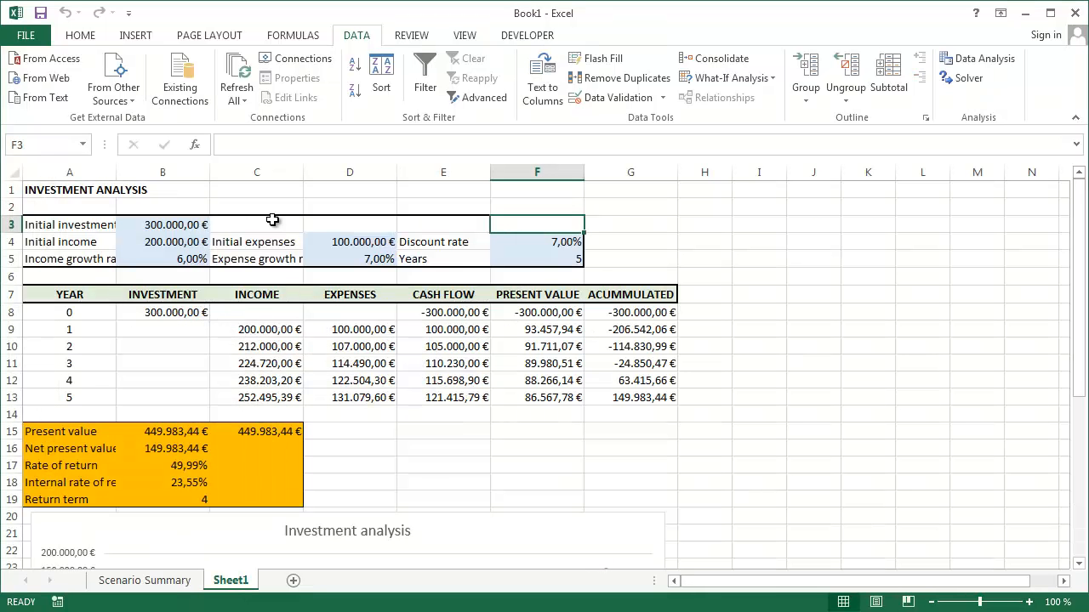
click(547, 242)
click(51, 144)
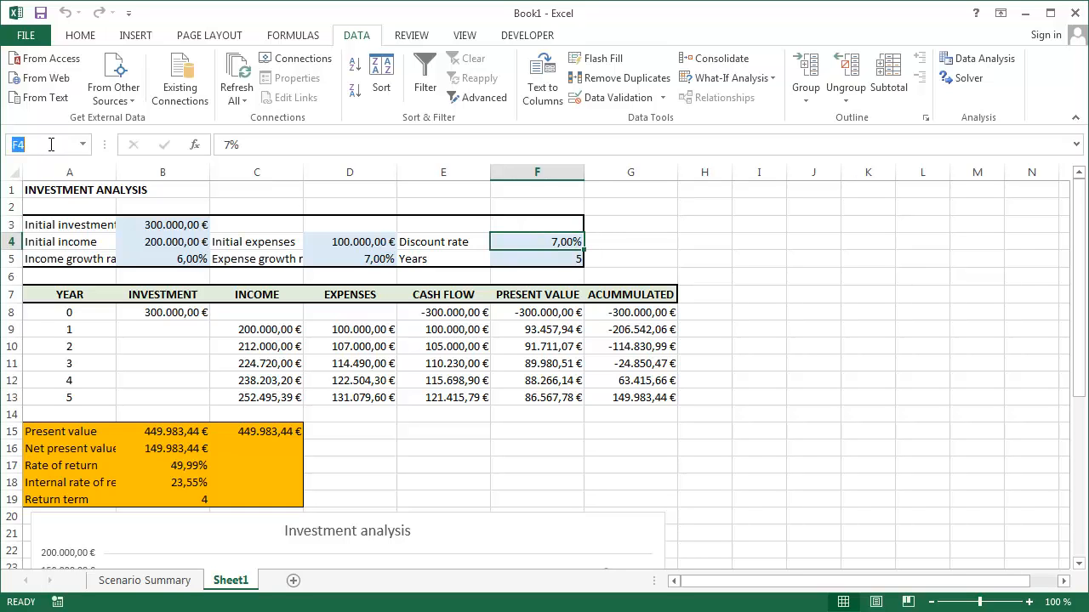
text(Di)
text(scount_rate)
key(Return)
Name cell B15 Present_value
click(190, 433)
click(52, 145)
text(Preset)
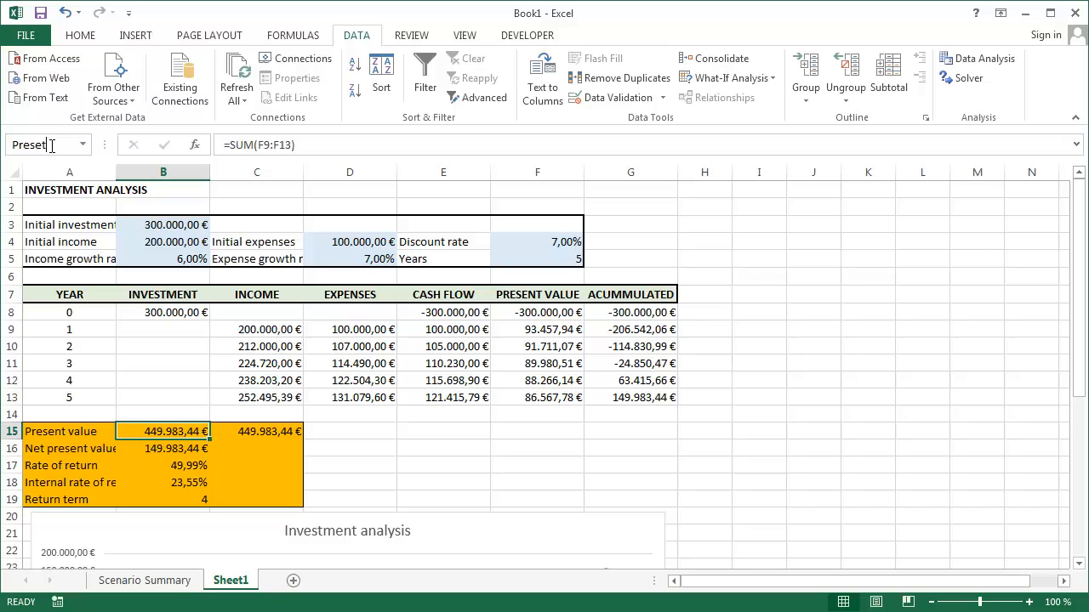
text(_value)
key(Return)
Name cell B16 Net_present_value
click(188, 447)
click(44, 145)
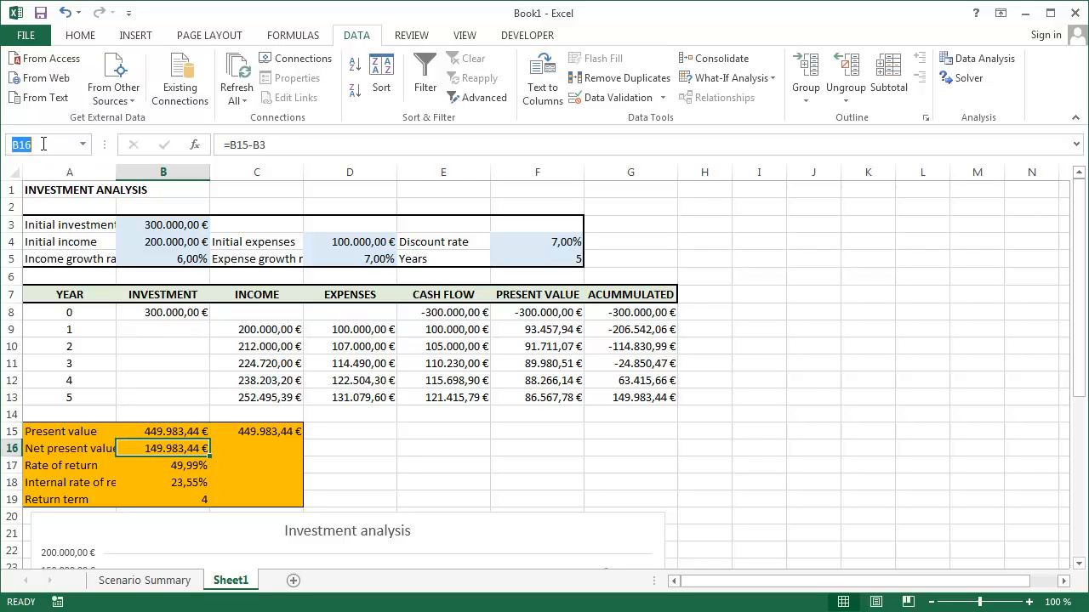
text(Net)
text(_present)
text(_value)
key(Return)
Name cell B17 Rate_of_return
click(174, 464)
click(42, 144)
text(Ra)
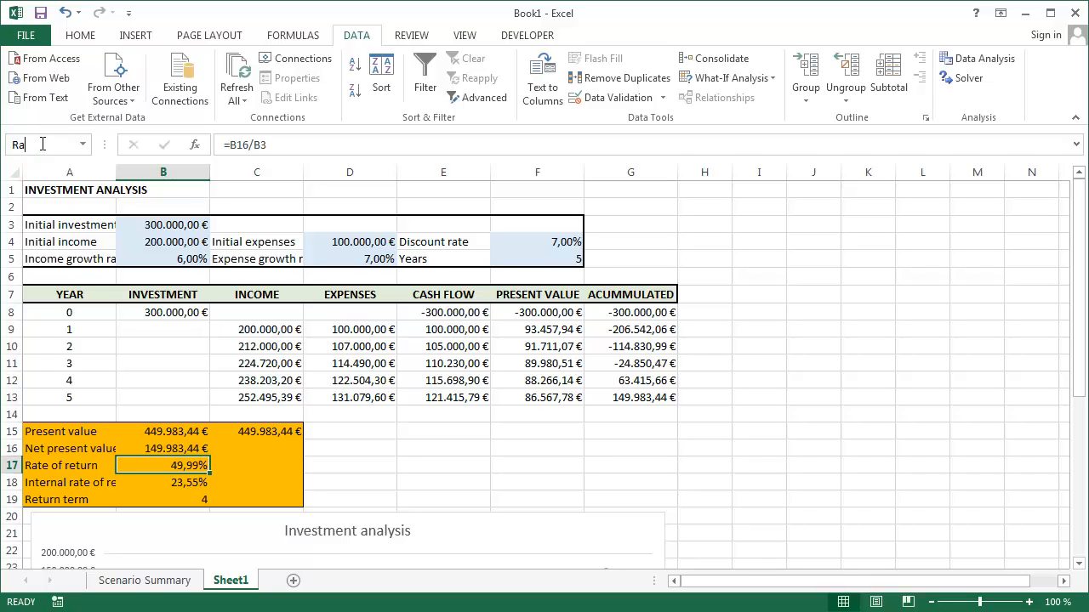
text(te_of_return)
key(Return)
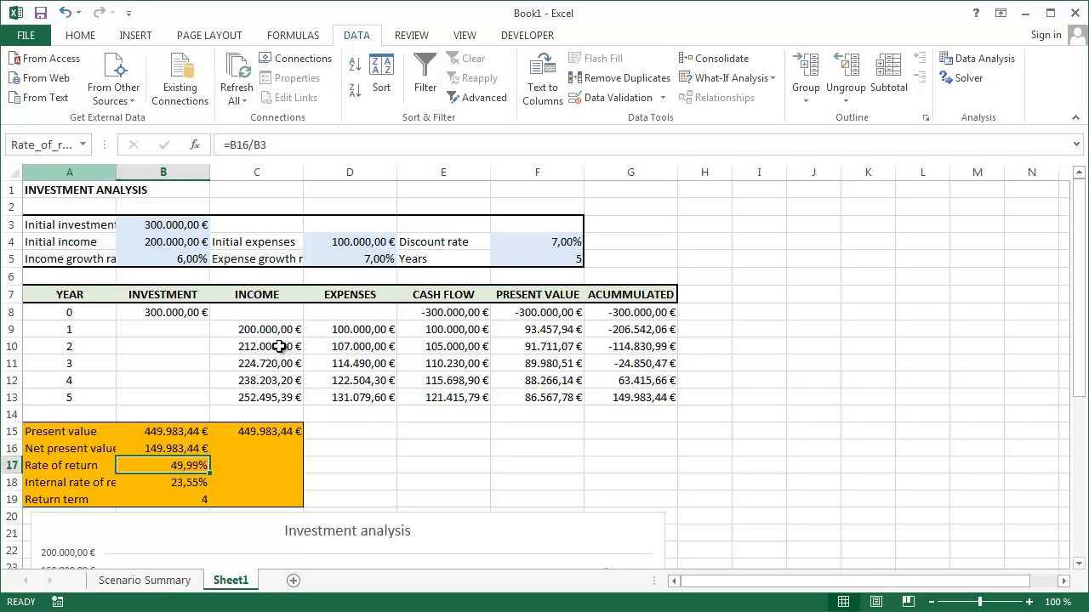
click(425, 434)
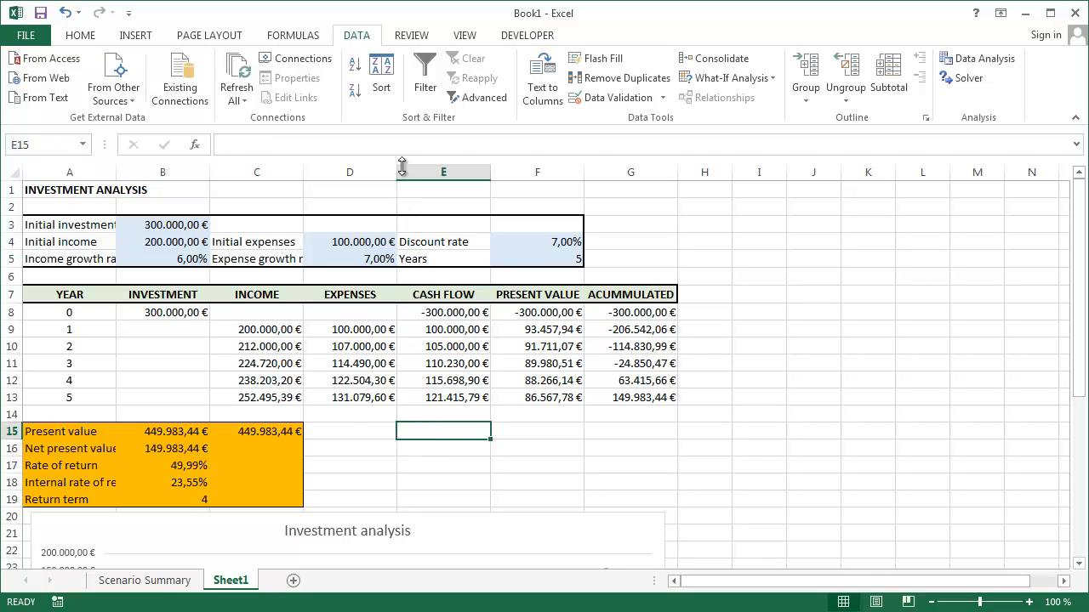
Generate a Scenario PivotTable report from the Scenario Manager with B15:B17 as the result cells
click(774, 80)
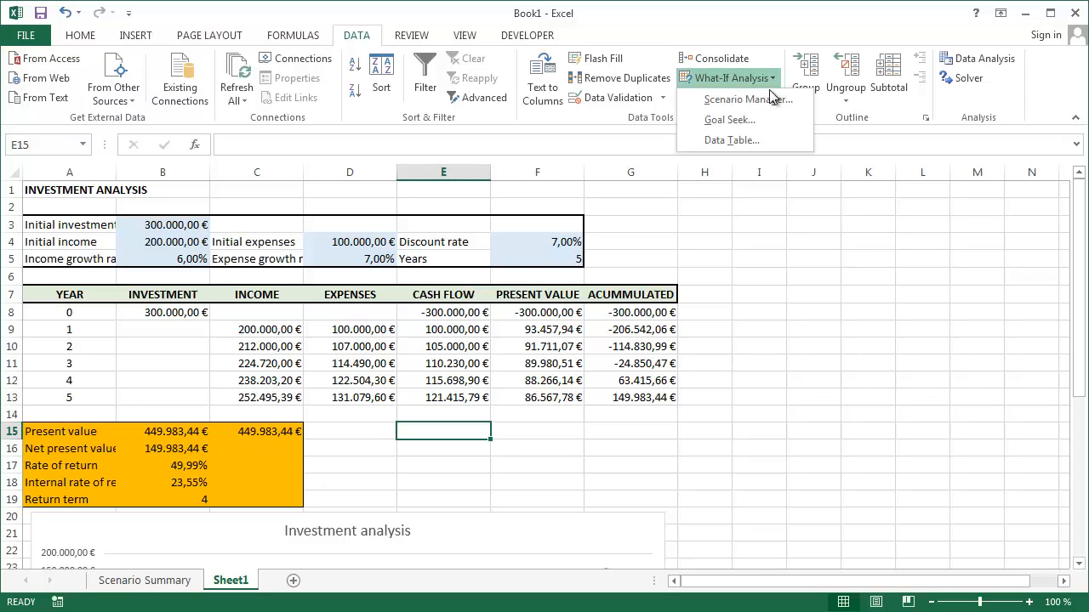
click(766, 100)
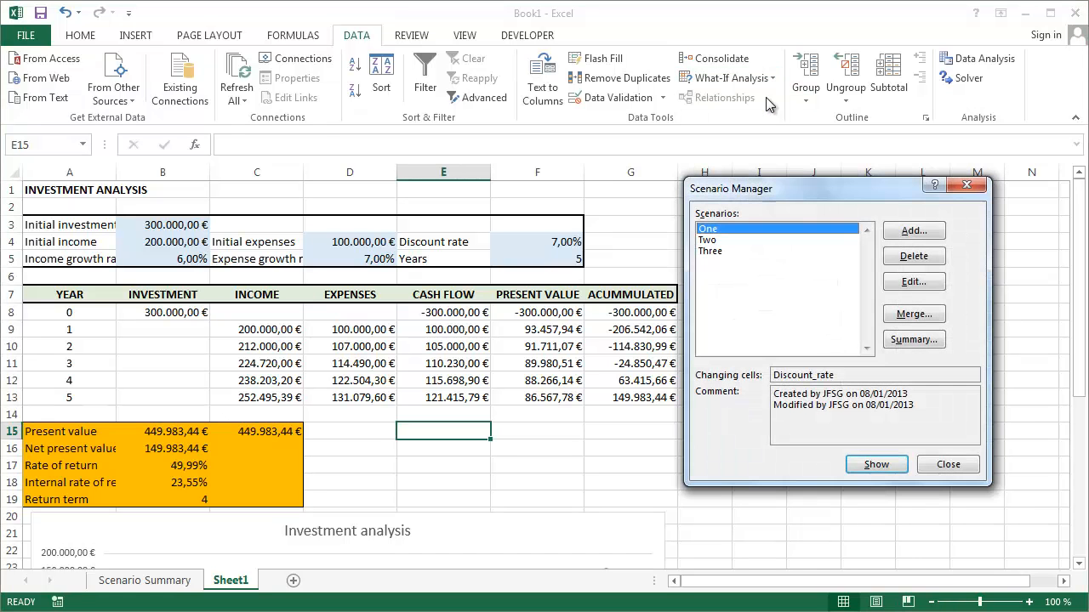
click(925, 339)
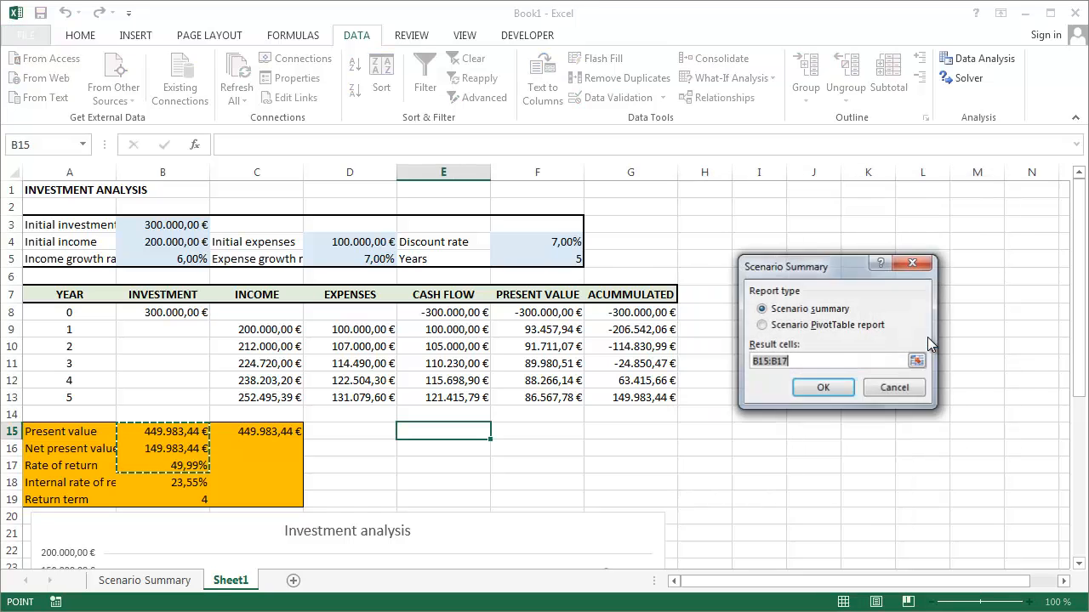
click(783, 328)
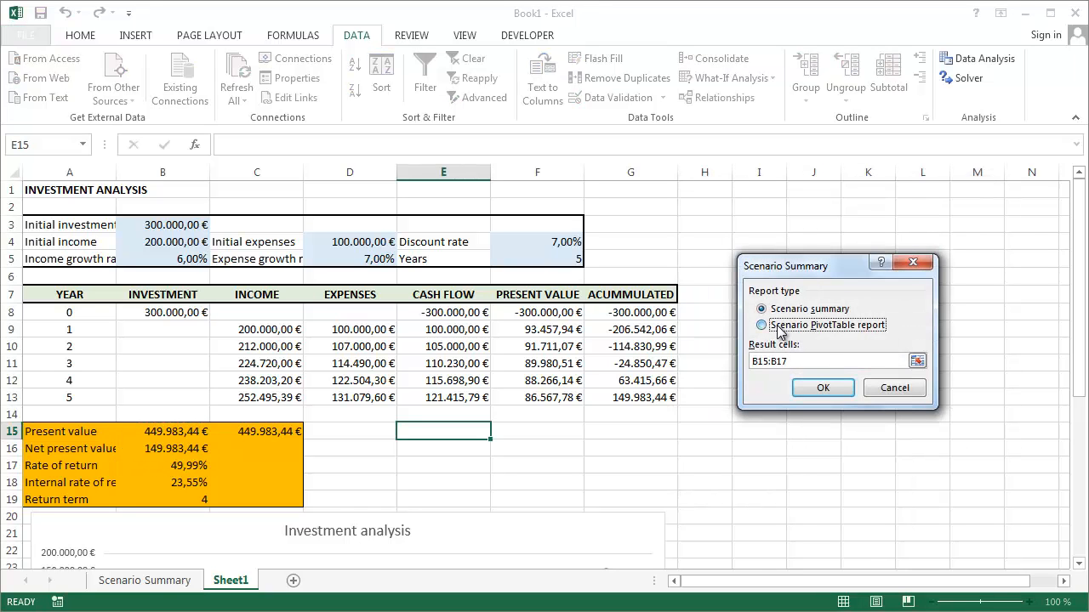
click(822, 393)
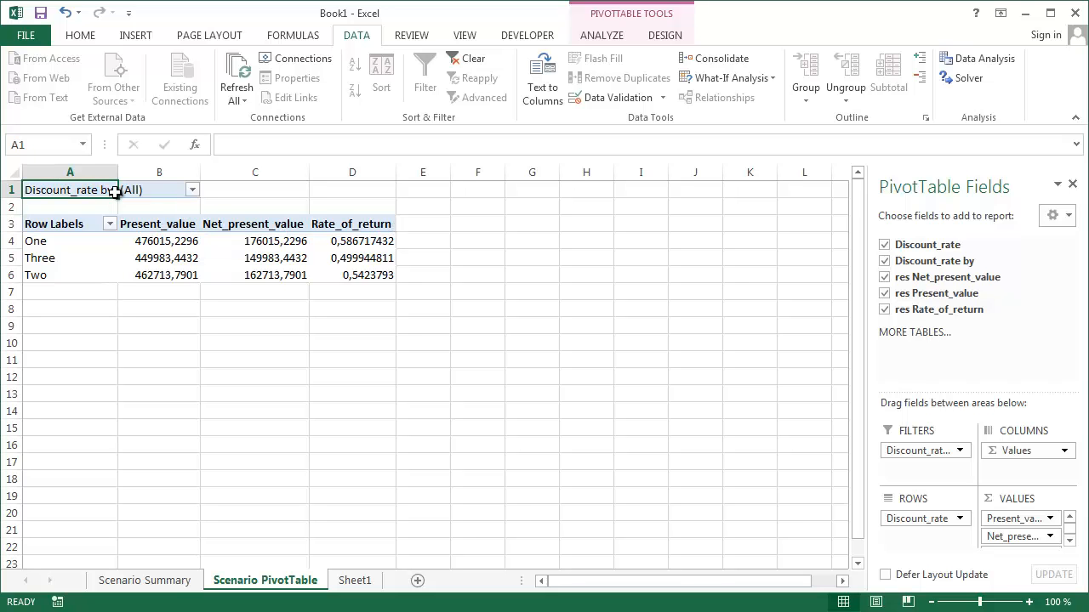
click(192, 190)
click(194, 196)
mouse_move(206, 269)
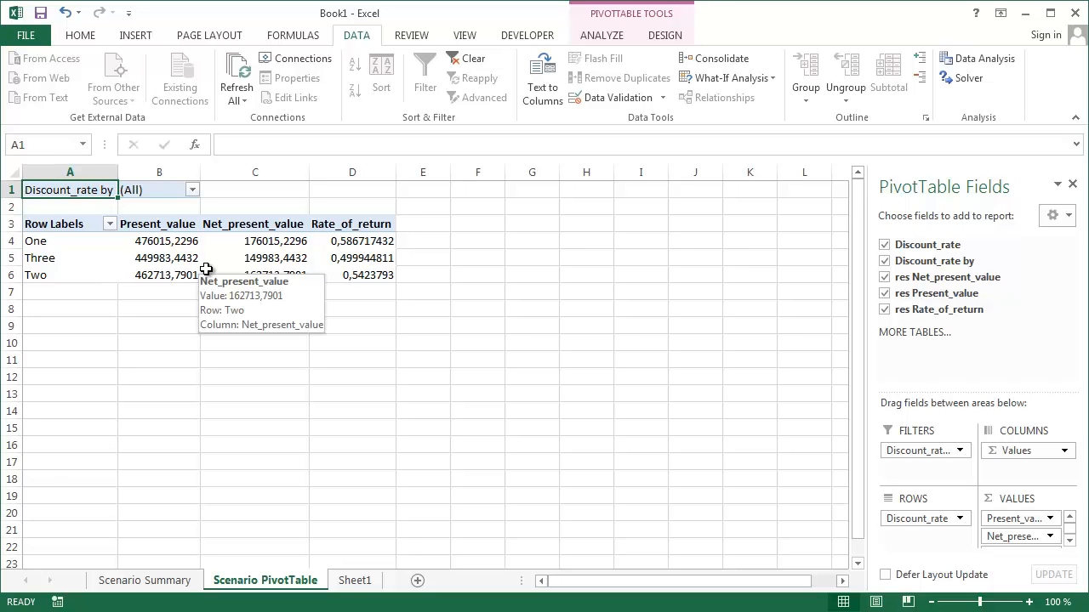
Enter the labels Min in cell G1 and Max in cell G2 on Sheet1
click(354, 582)
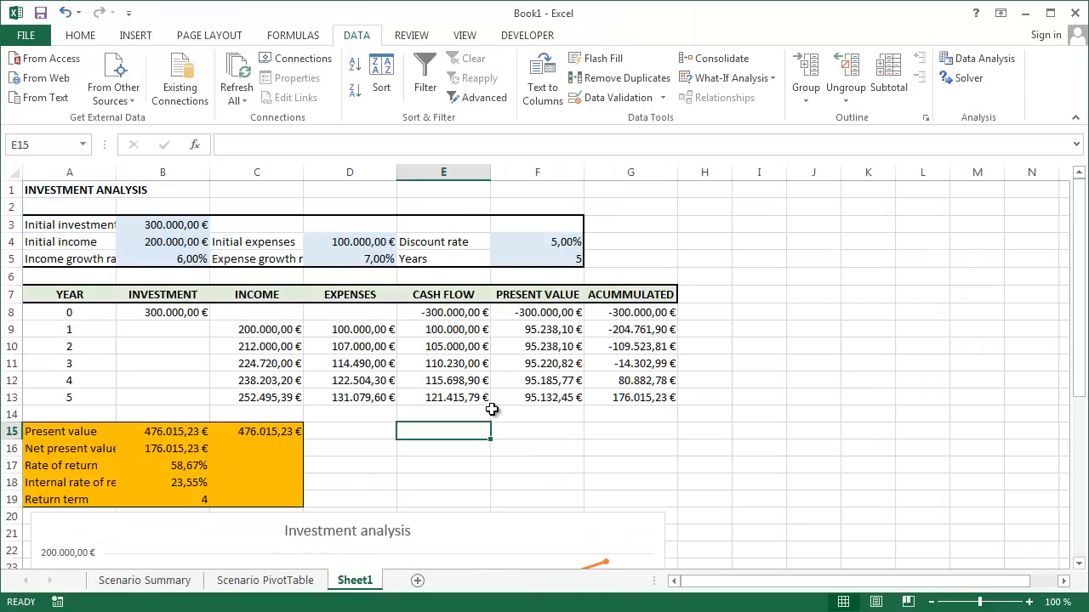
click(533, 426)
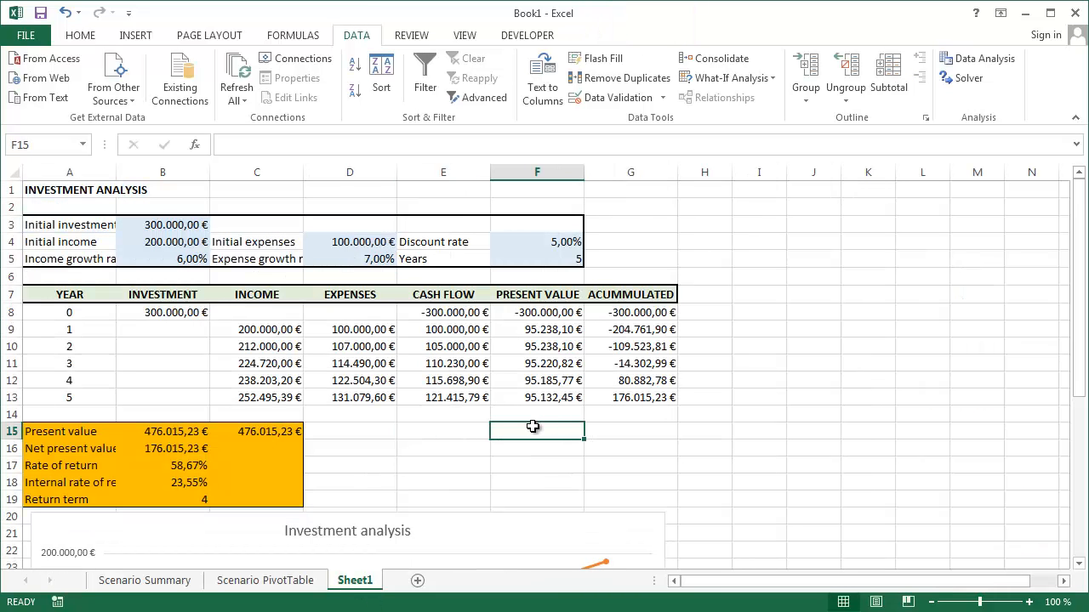
click(610, 434)
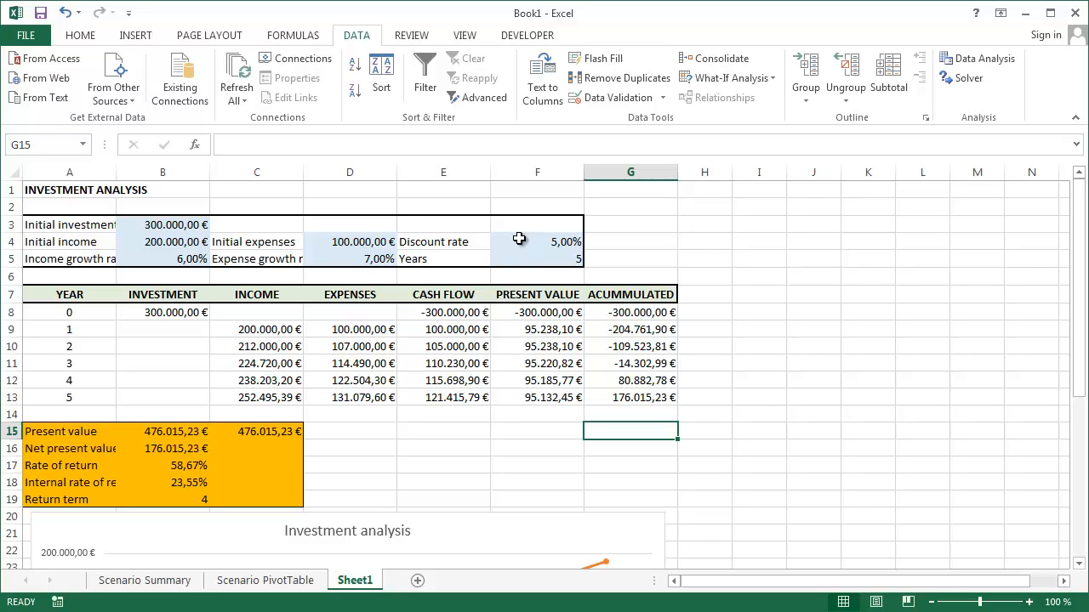
click(611, 193)
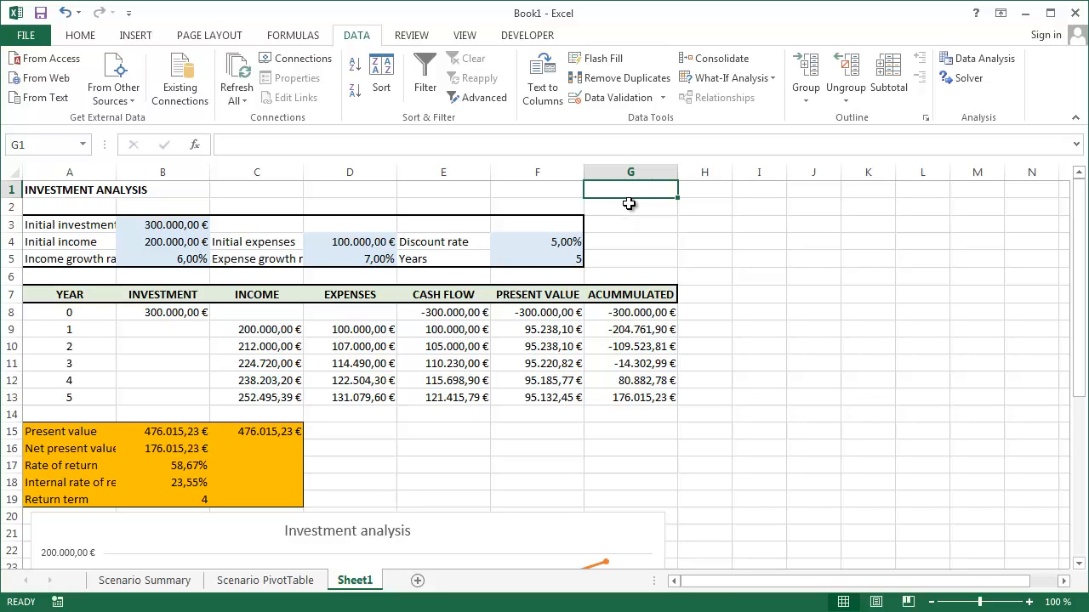
text(Min)
key(Return)
text(Max)
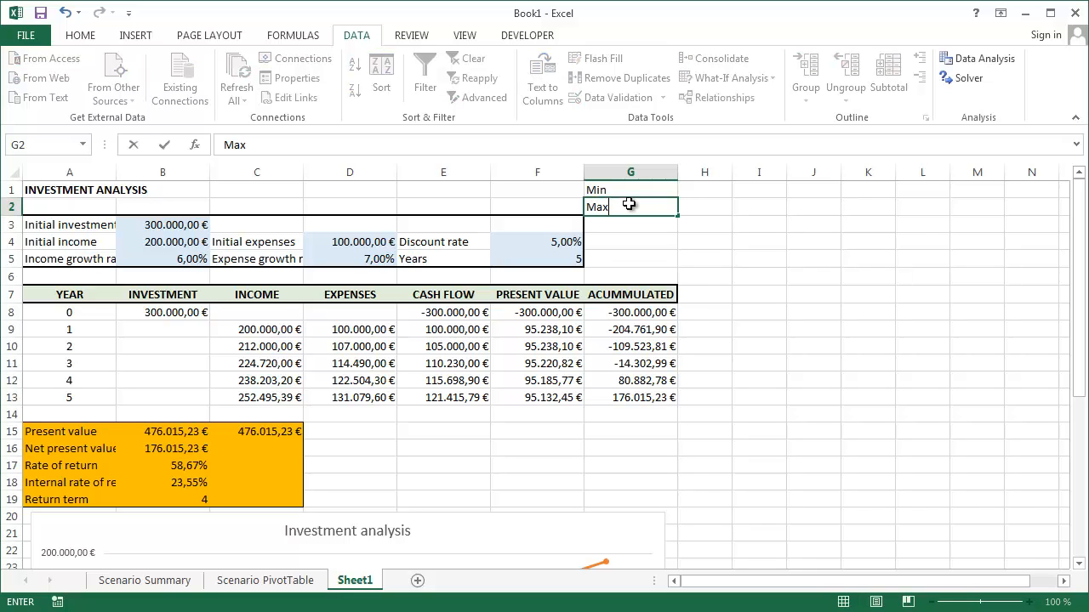
key(Tab)
Enter the minimum discount rate 5% in cell H1 and the maximum 7% in cell H2
key(Up)
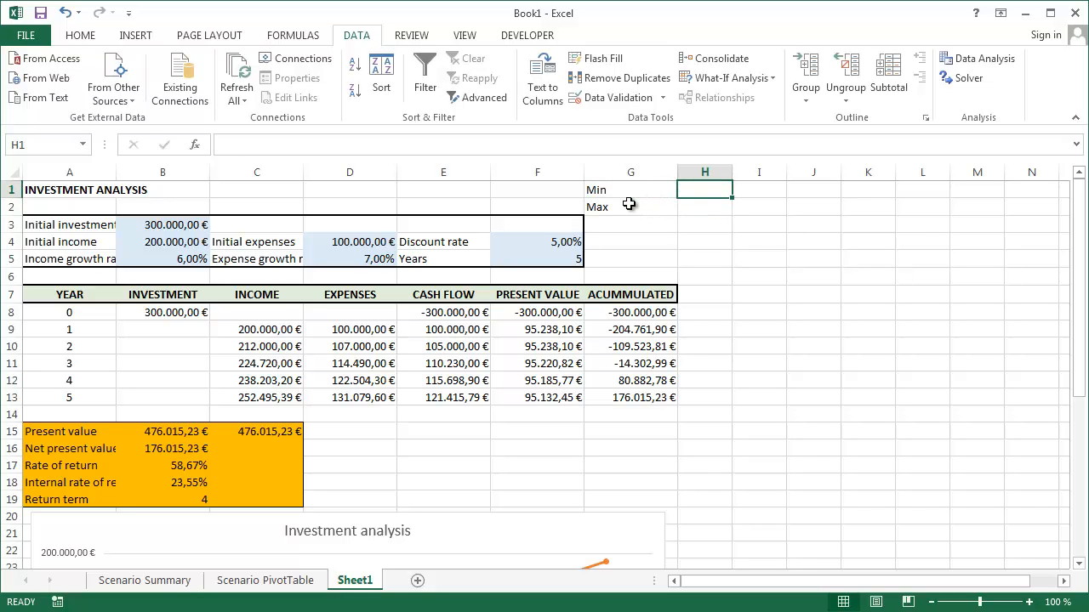
text(5%)
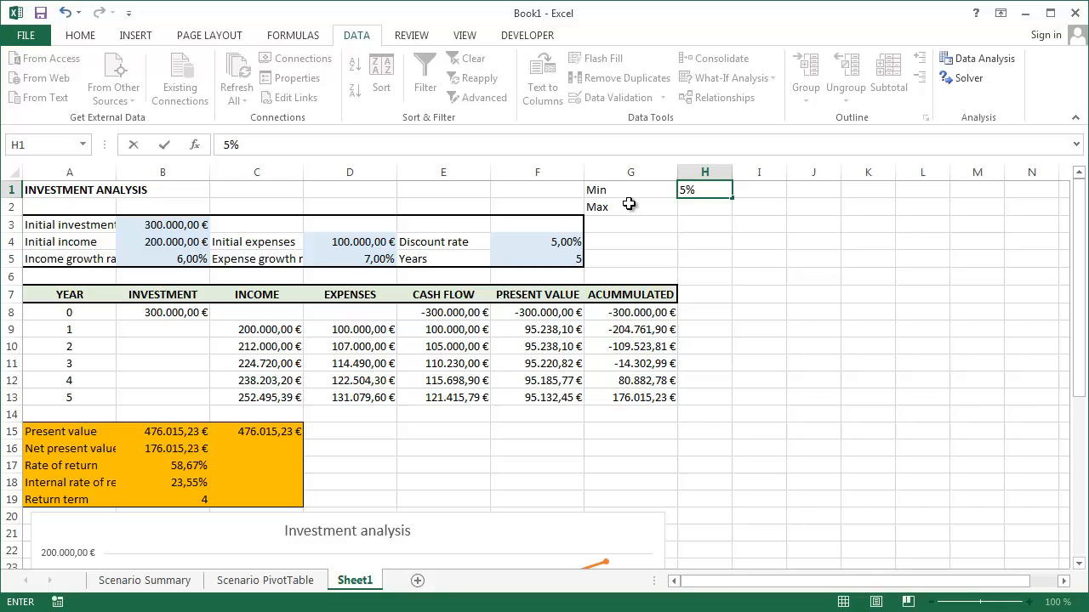
key(Return)
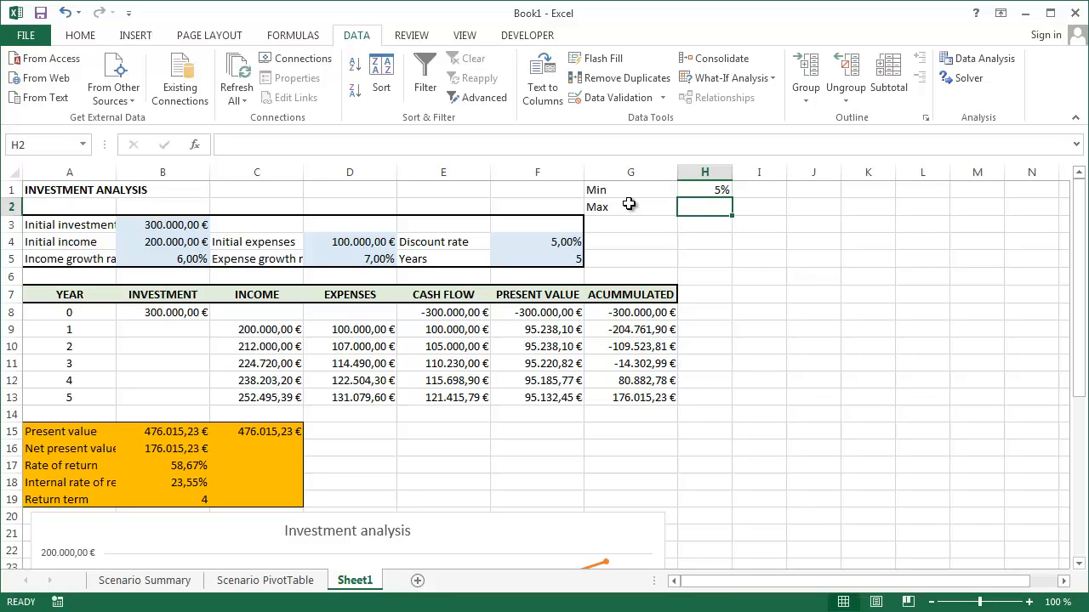
text(7%)
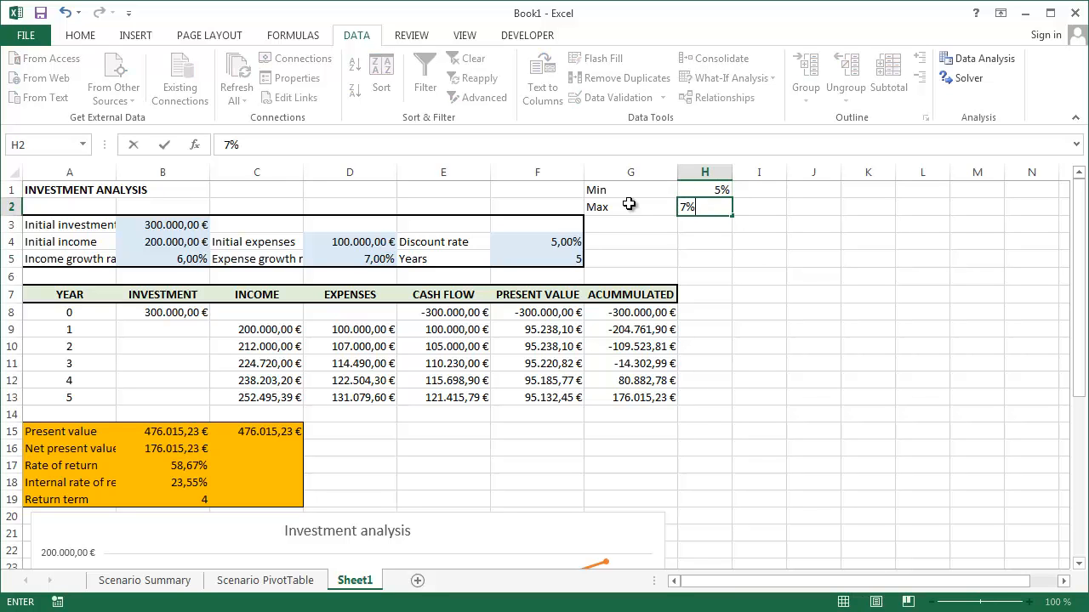
key(Return)
Format the minimum and maximum rates in H1:H2 as percentages with two decimal places
key(Up)
key(Up)
key(shift+Down)
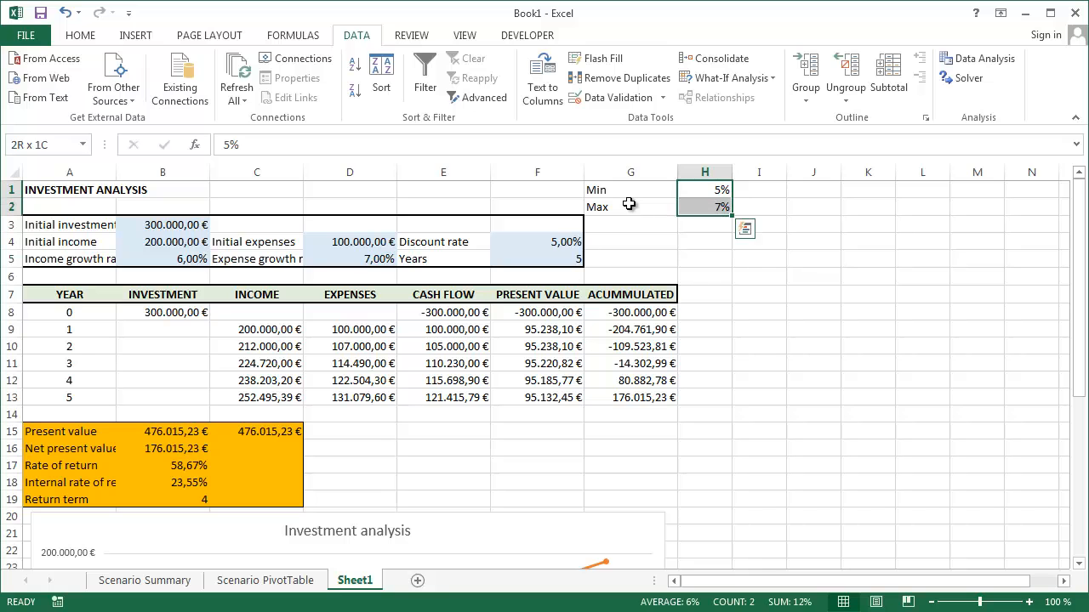
click(82, 35)
click(563, 95)
click(563, 93)
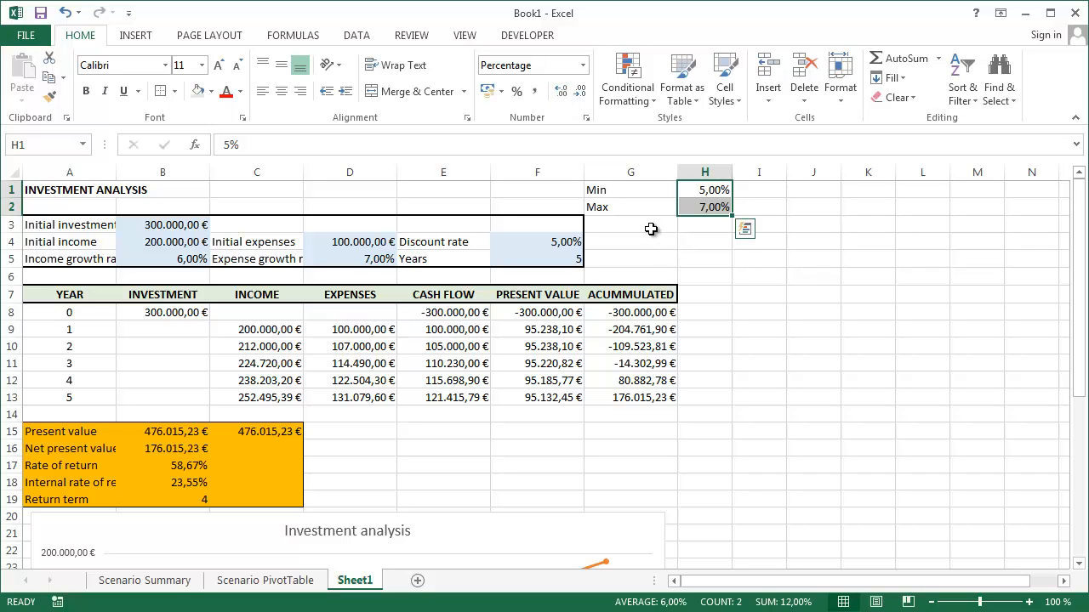
Enter the label Discount rate in cell G3
click(651, 229)
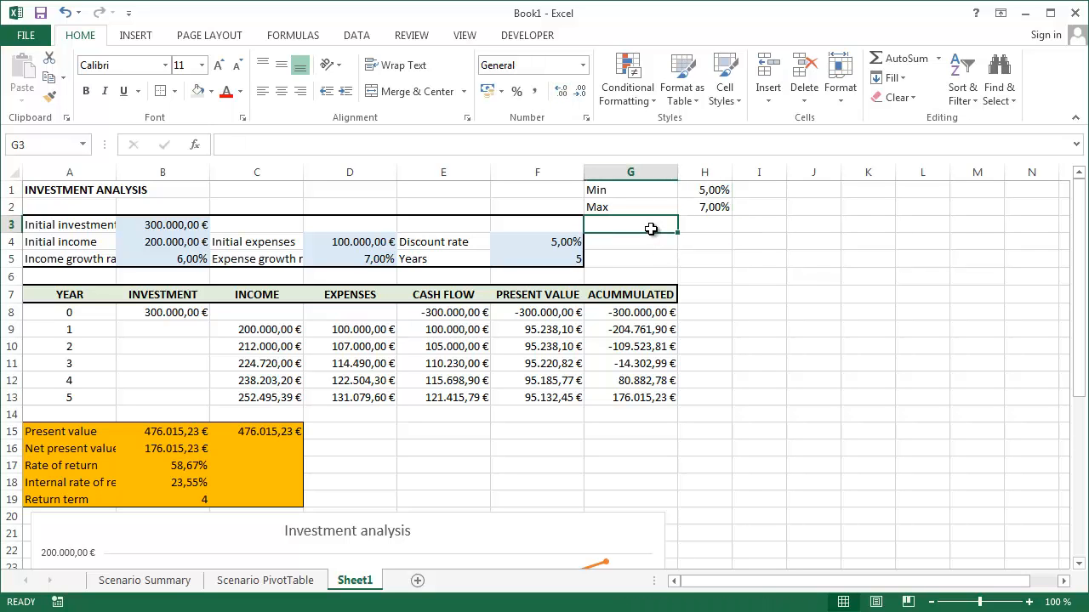
text(Discou)
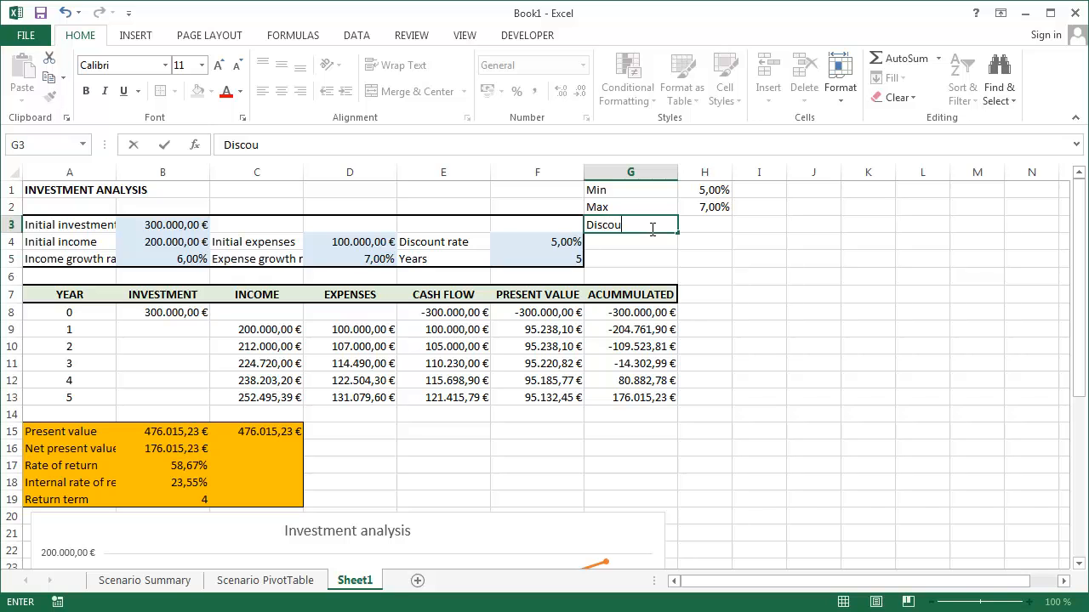
text(nt rate)
key(Tab)
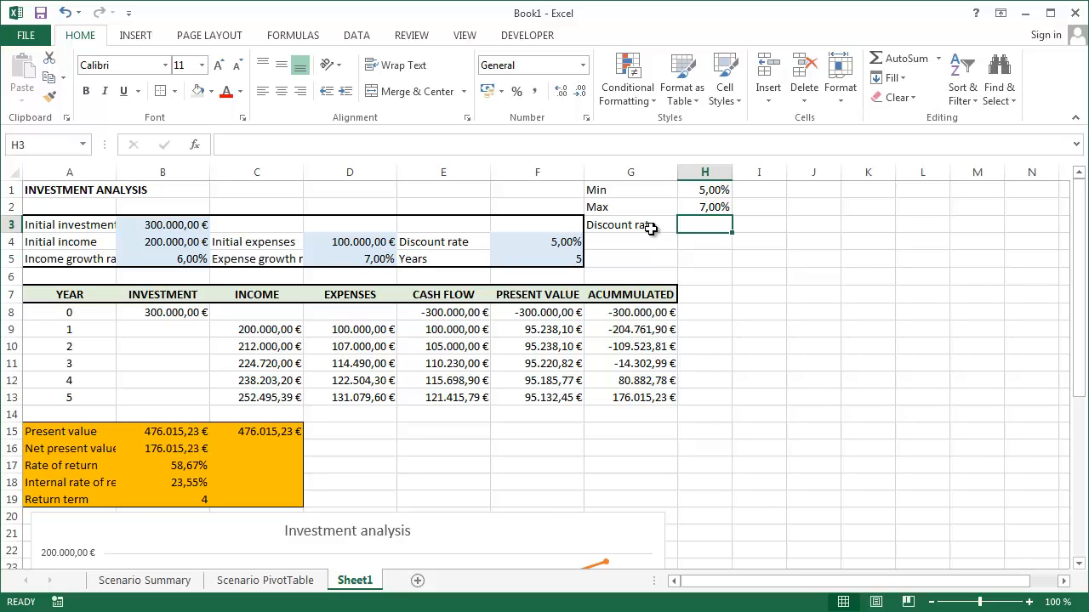
Enter the formula =RAND()*(H2-H1)+H1 in cell H3 to generate a random discount rate between the minimum and maximum
text(=)
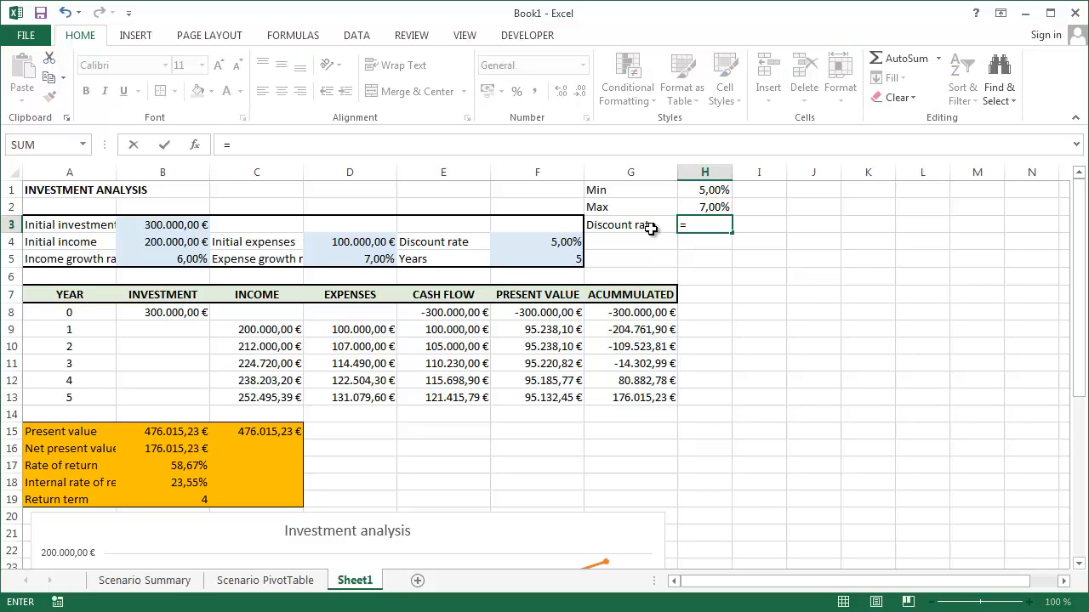
text(rand)
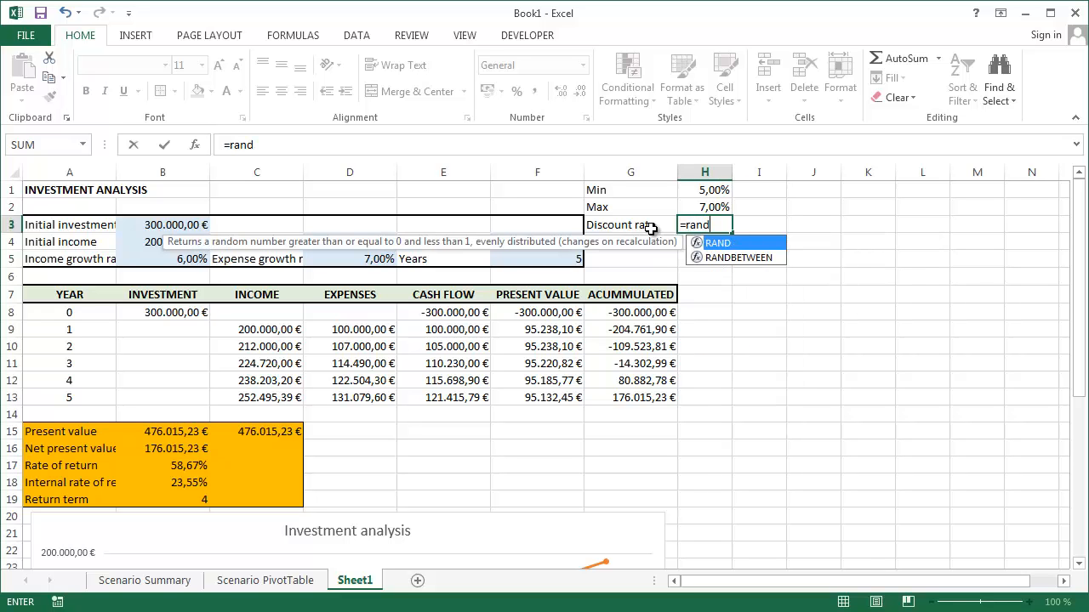
text(()
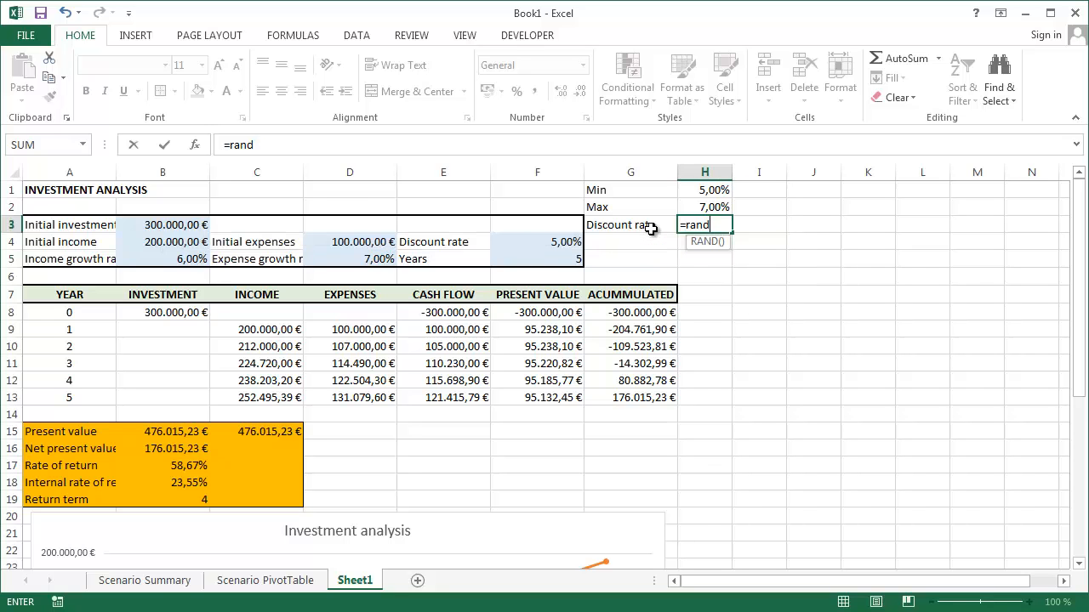
text())
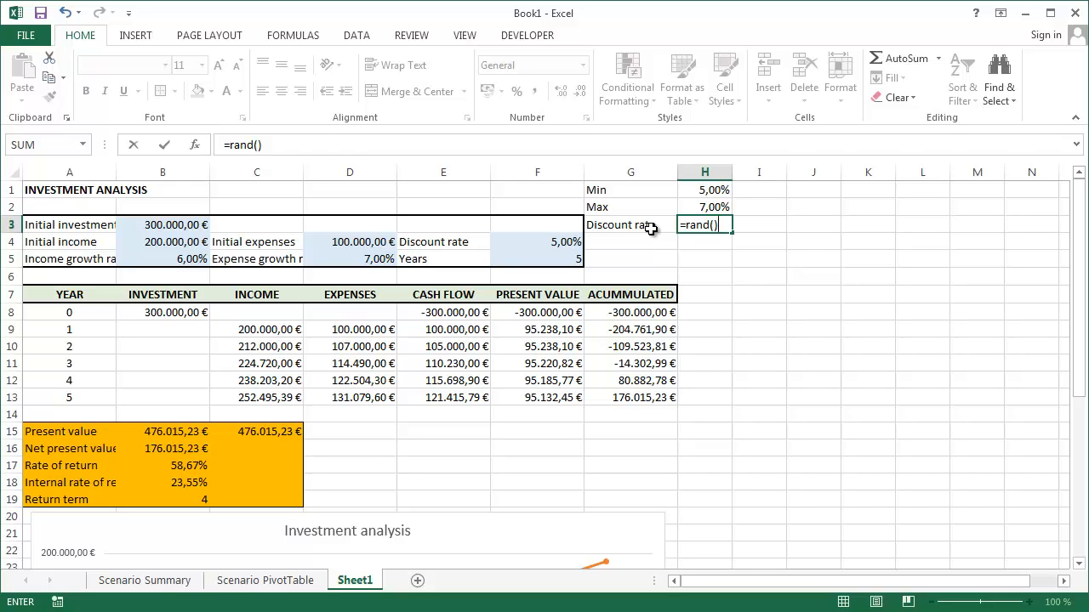
text(*()
click(709, 207)
text(-)
click(709, 206)
key(Up)
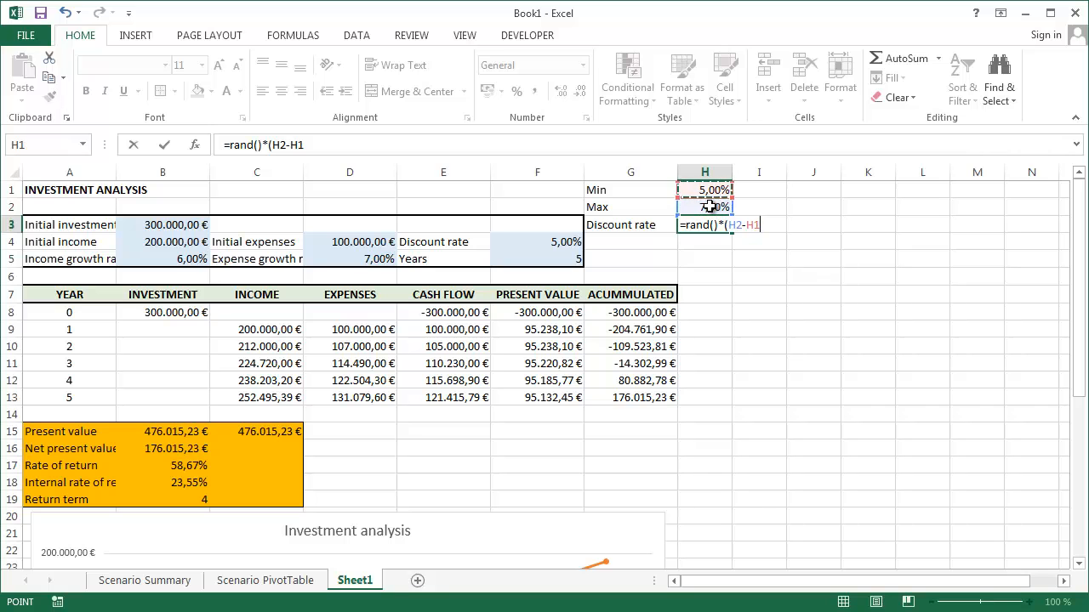
text()+)
click(704, 191)
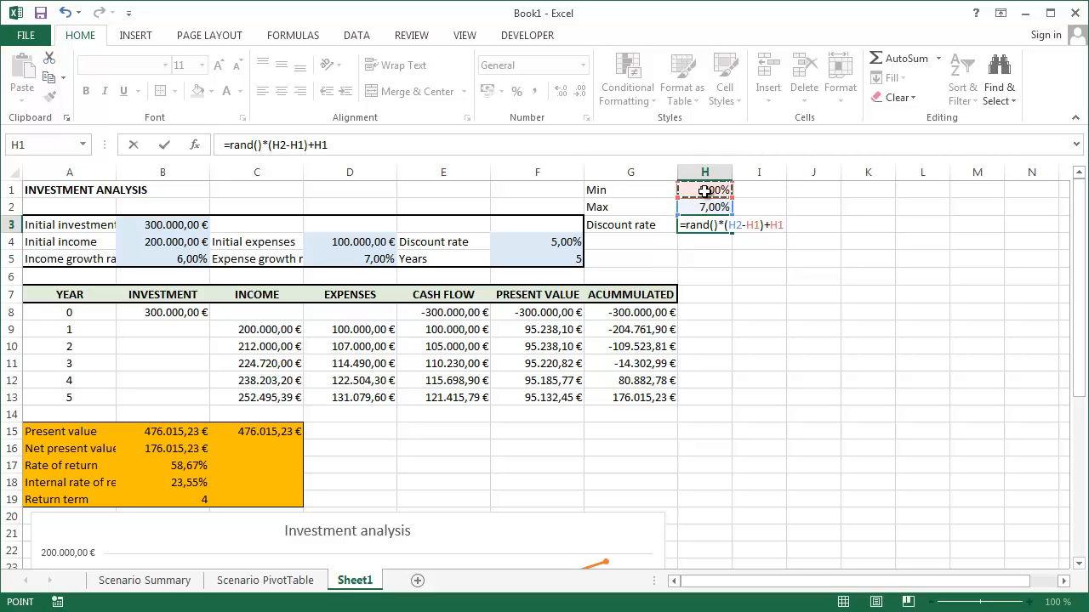
key(Return)
key(Up)
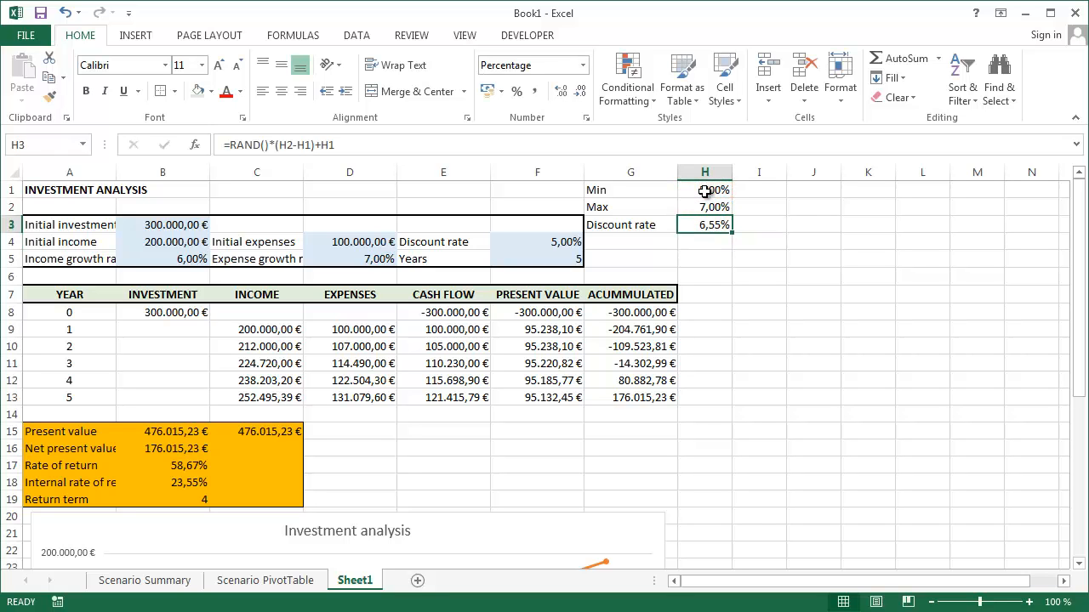
Re-enter the unchanged formula in H3 several times to watch the random discount rate recalculate
key(F2)
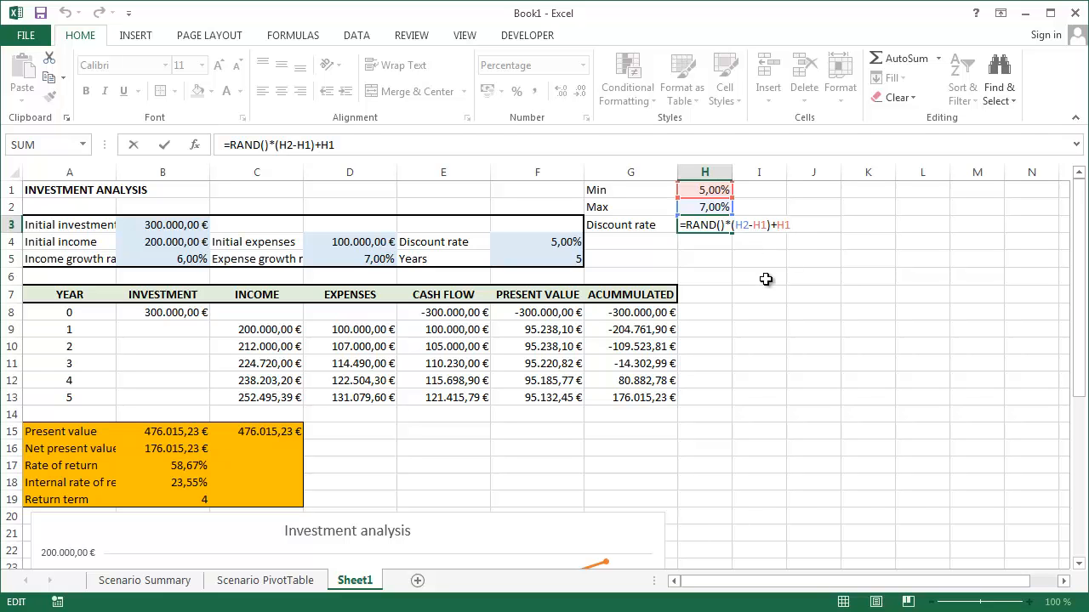
key(Return)
key(Up)
key(F2)
key(Return)
key(Up)
key(F2)
key(Return)
key(Up)
key(F2)
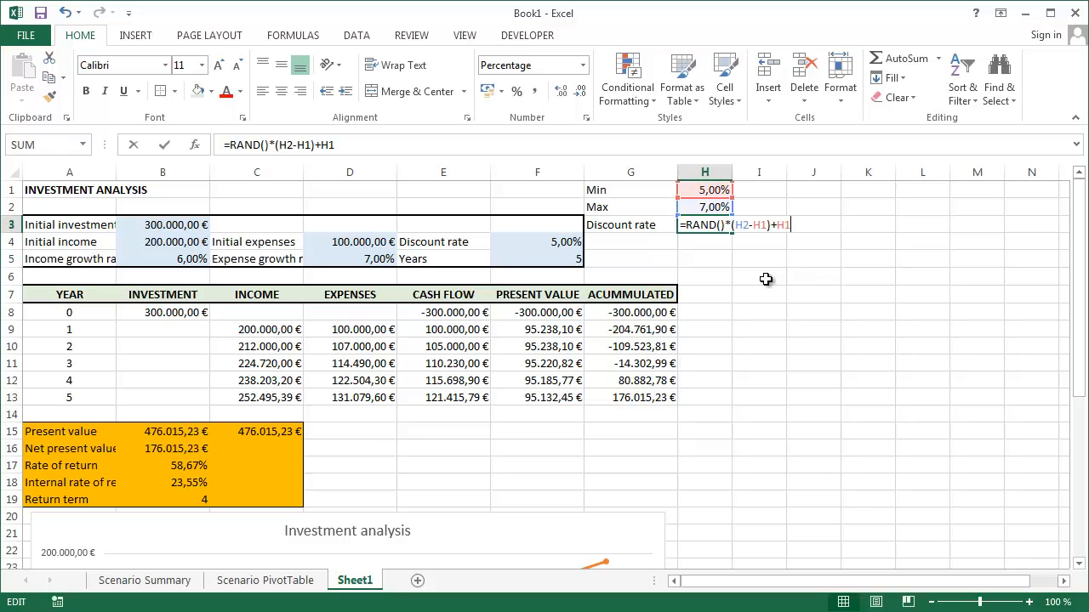
key(Return)
key(Up)
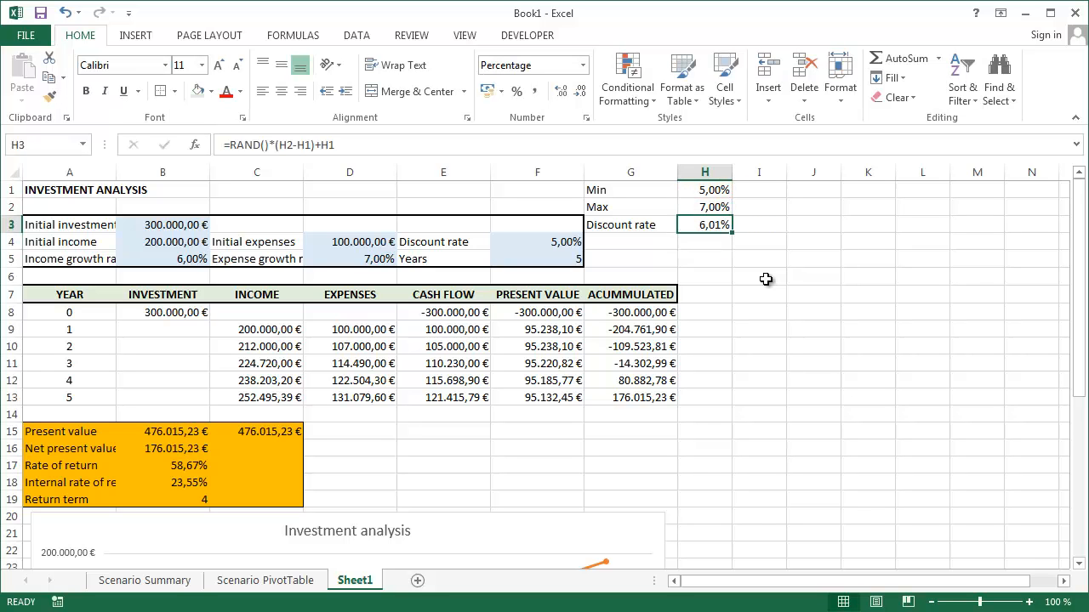
Add an outside border around the discount rate block G1:H3
key(Left)
key(Up)
key(Up)
key(shift+Right)
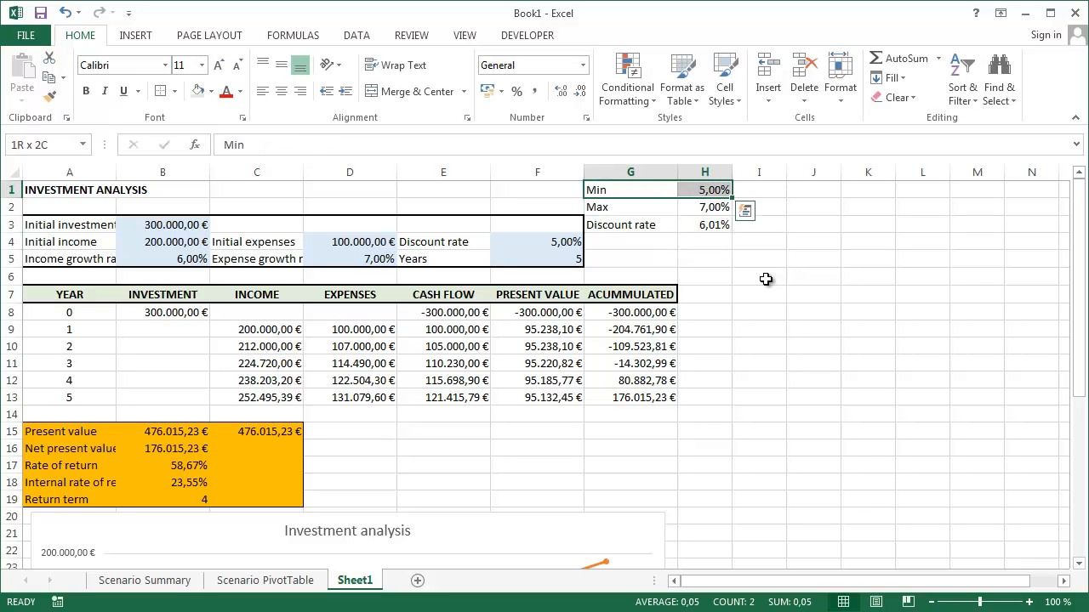
key(shift+Down)
key(shift+Down)
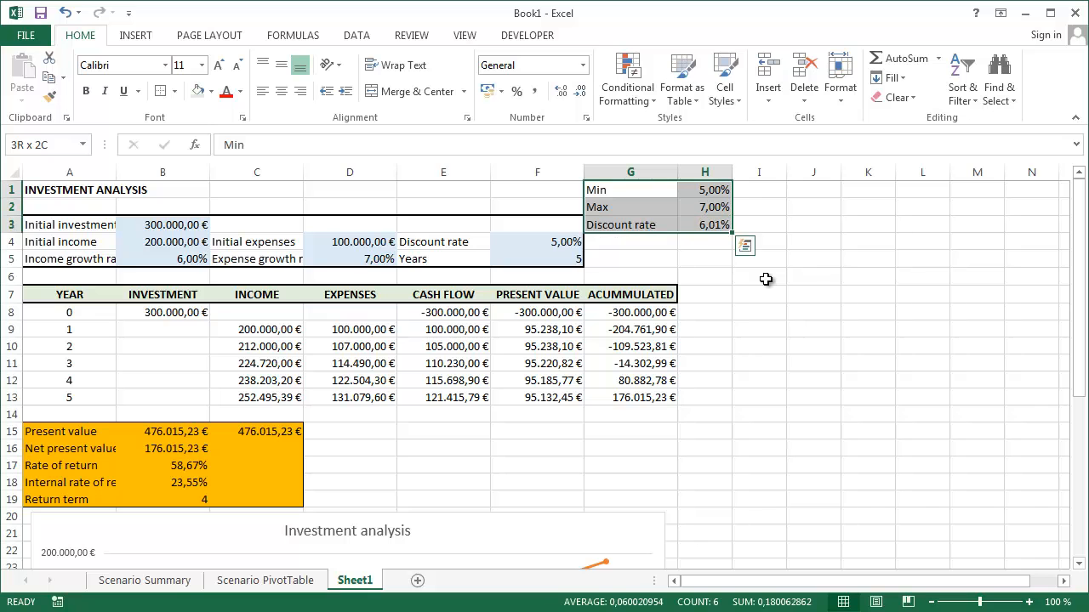
click(160, 92)
click(727, 264)
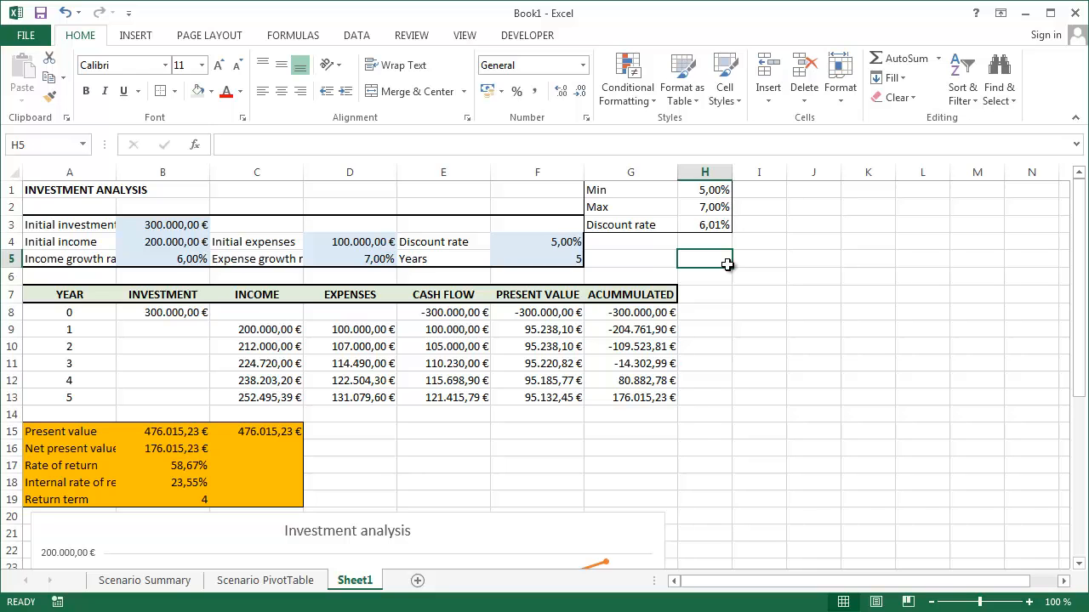
Recalculate the random discount rate in H3 once more and select the title cell A1
double_click(717, 225)
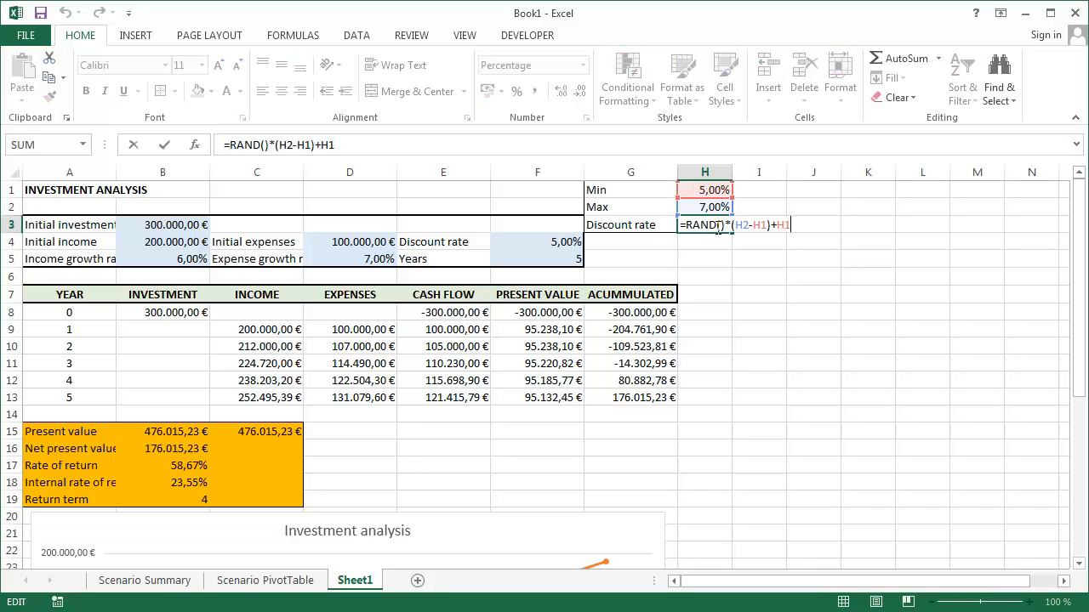
key(Return)
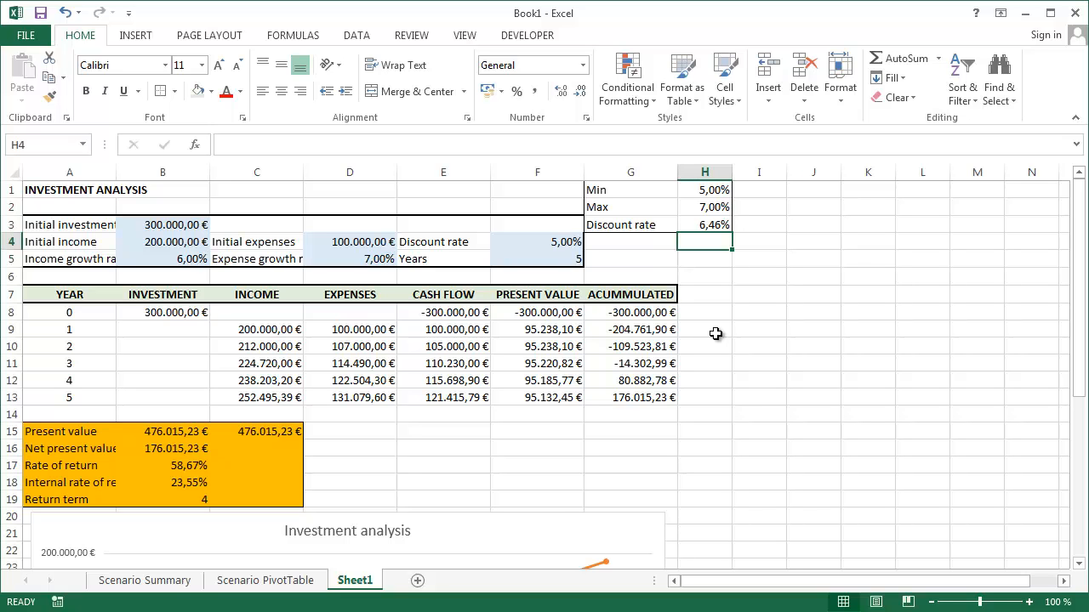
click(715, 335)
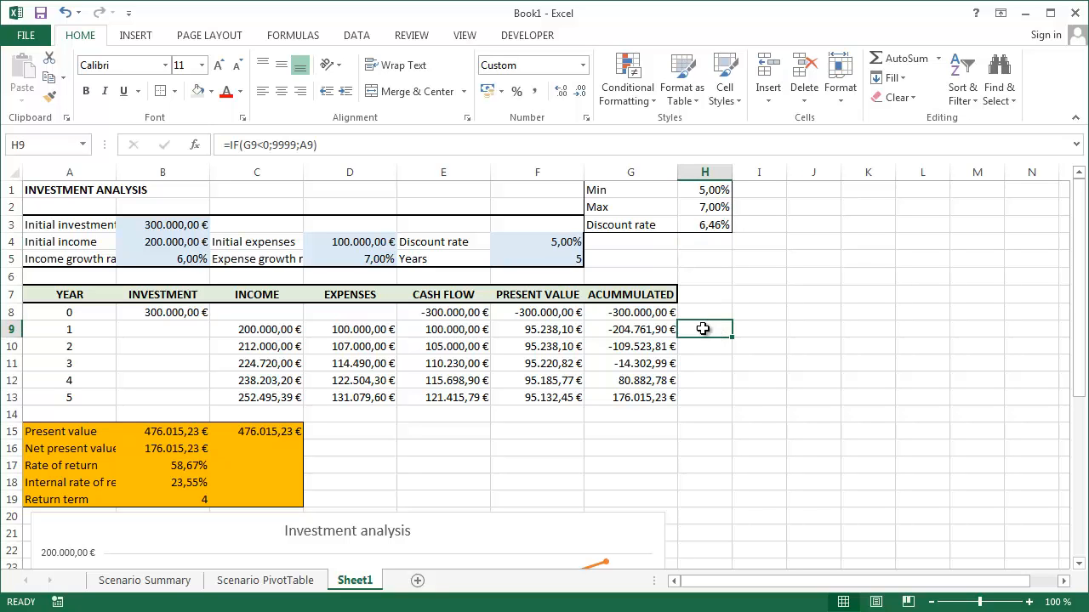
click(40, 193)
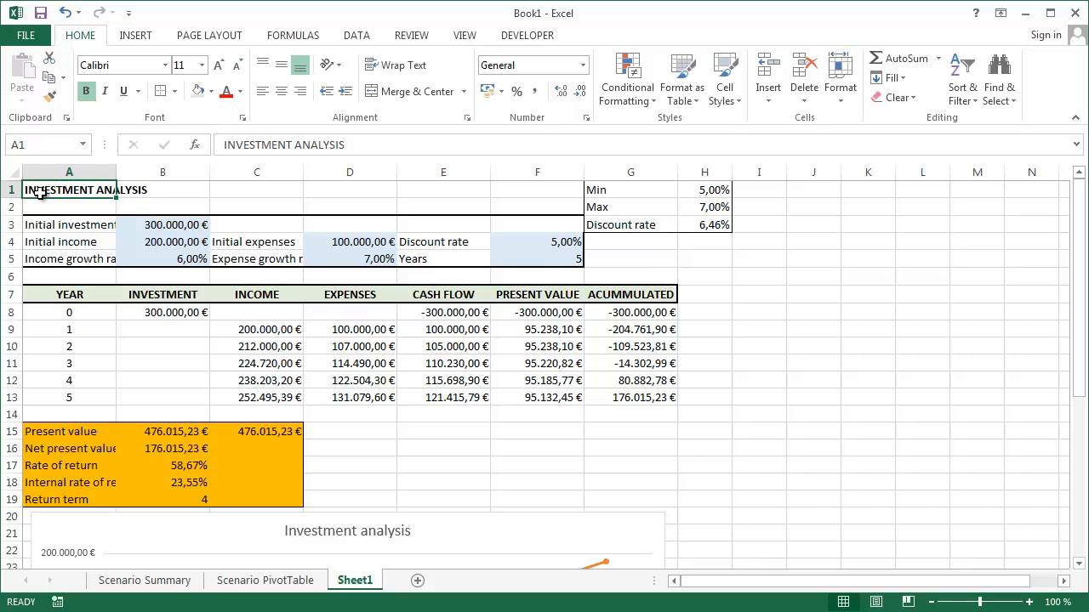